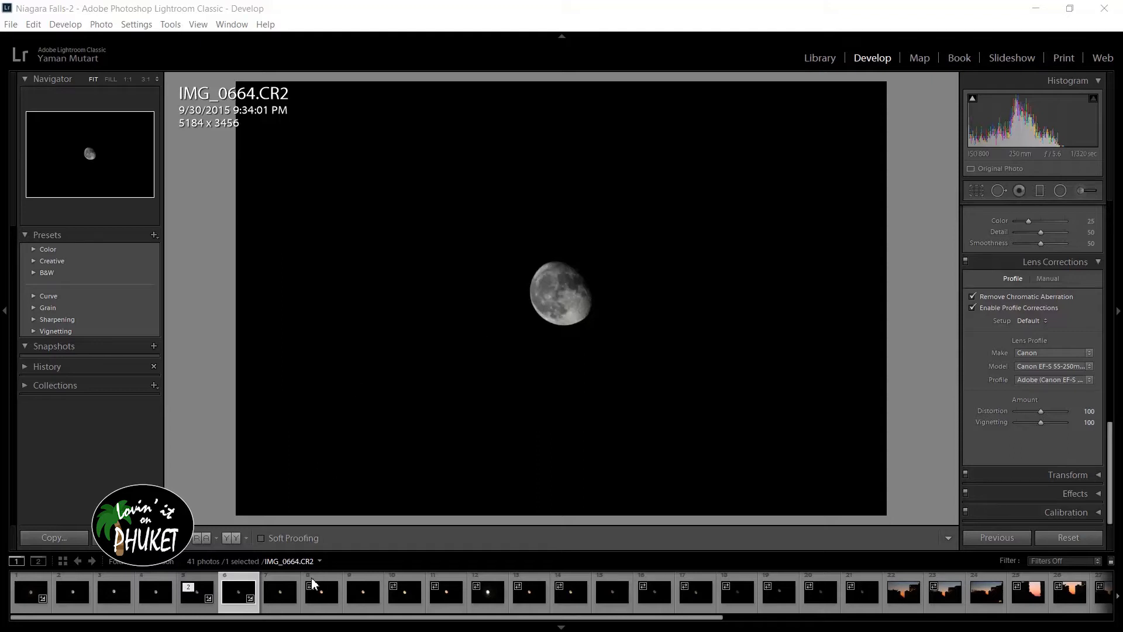
- Examine the Basic adjustments of the unedited moon photo IMG_0665.CR2
click(284, 596)
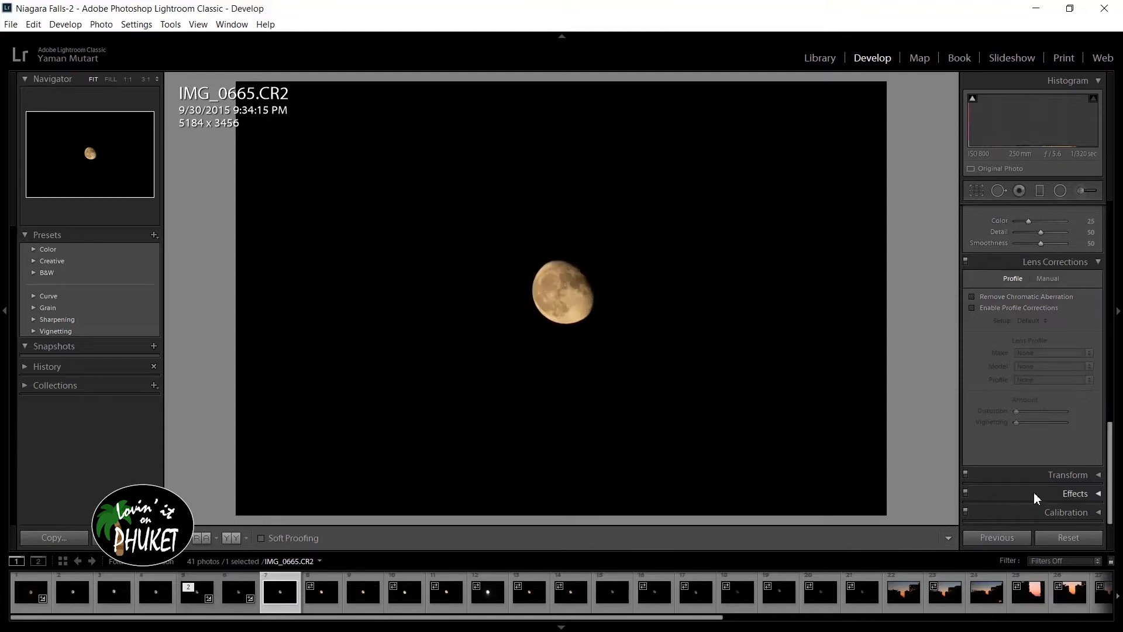
drag(1108, 492, 1109, 231)
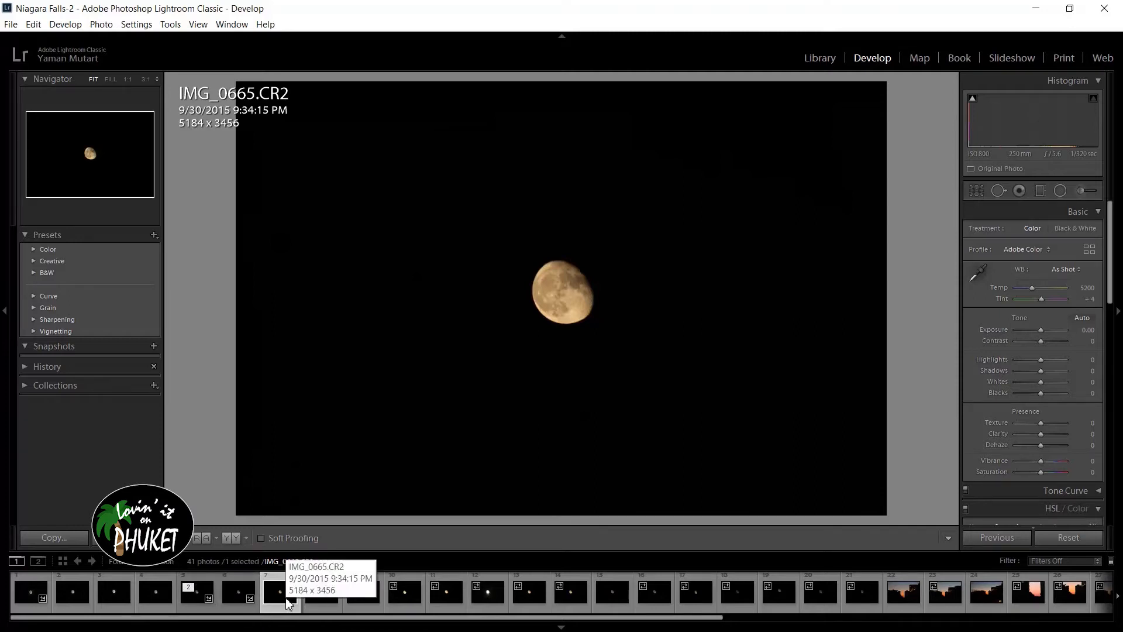
- Start a new develop preset from the settings of IMG_0664.CR2 and name it "Demo Preset - Moon"
click(234, 599)
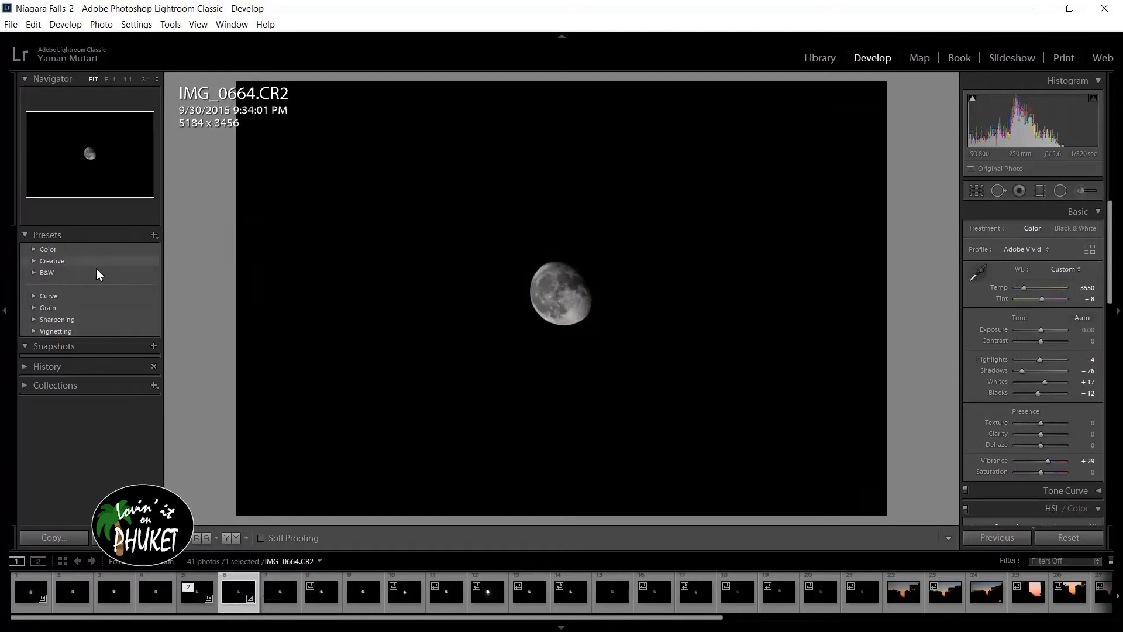
click(154, 237)
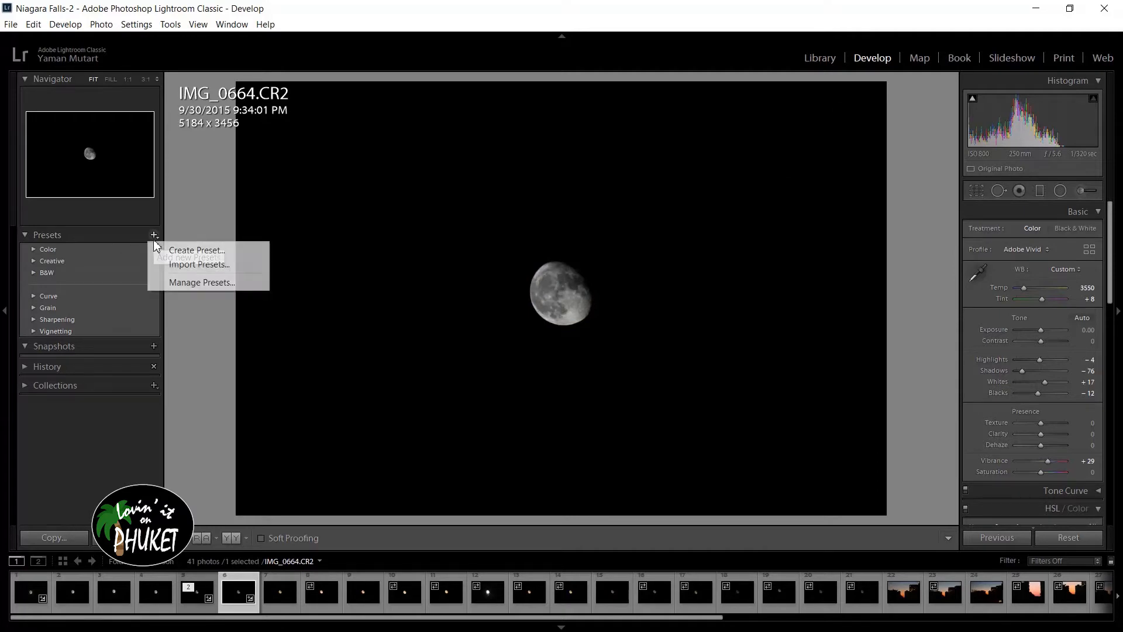
click(182, 251)
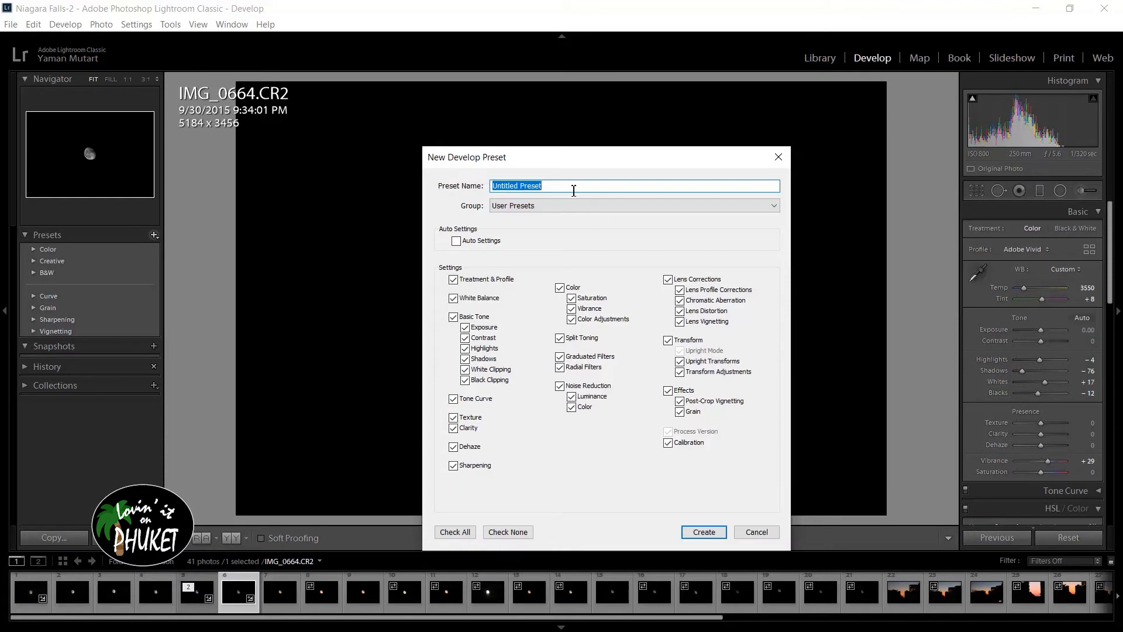
text(Demo Preset - Moon)
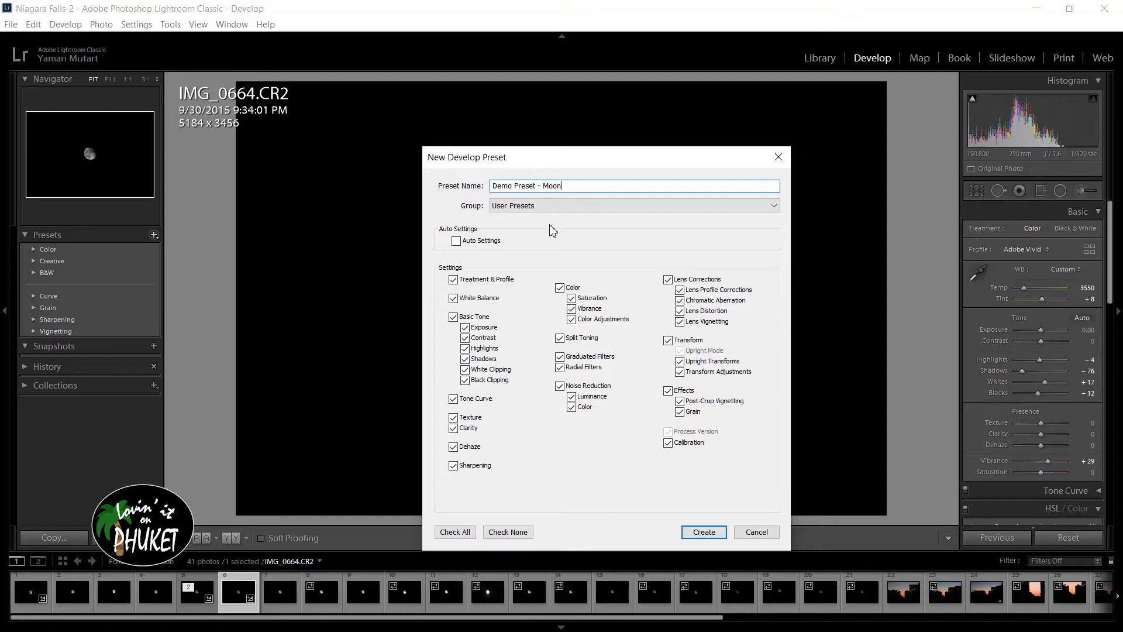
- Put the preset in a new group called "Demo Preset Group" and create it with all checked settings included
click(540, 207)
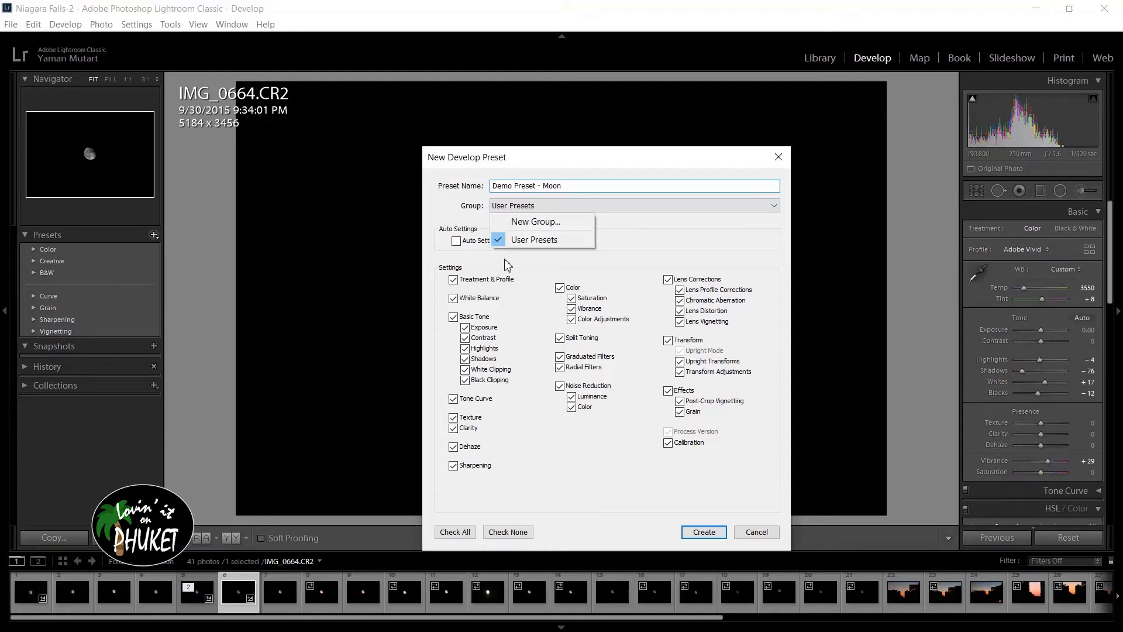
click(551, 223)
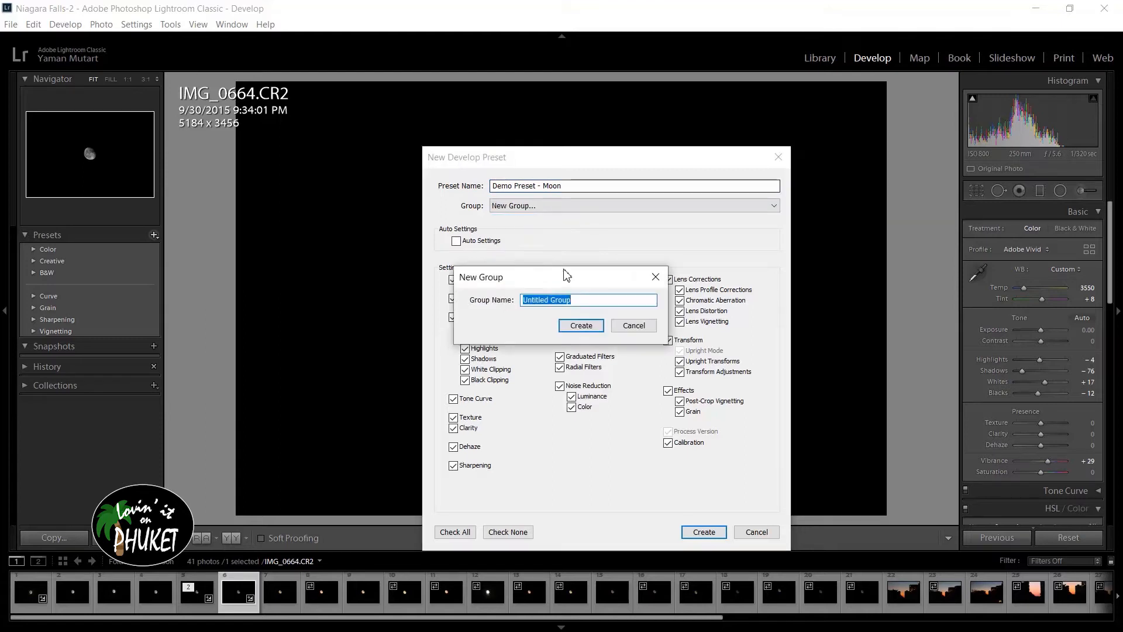
text(Demo)
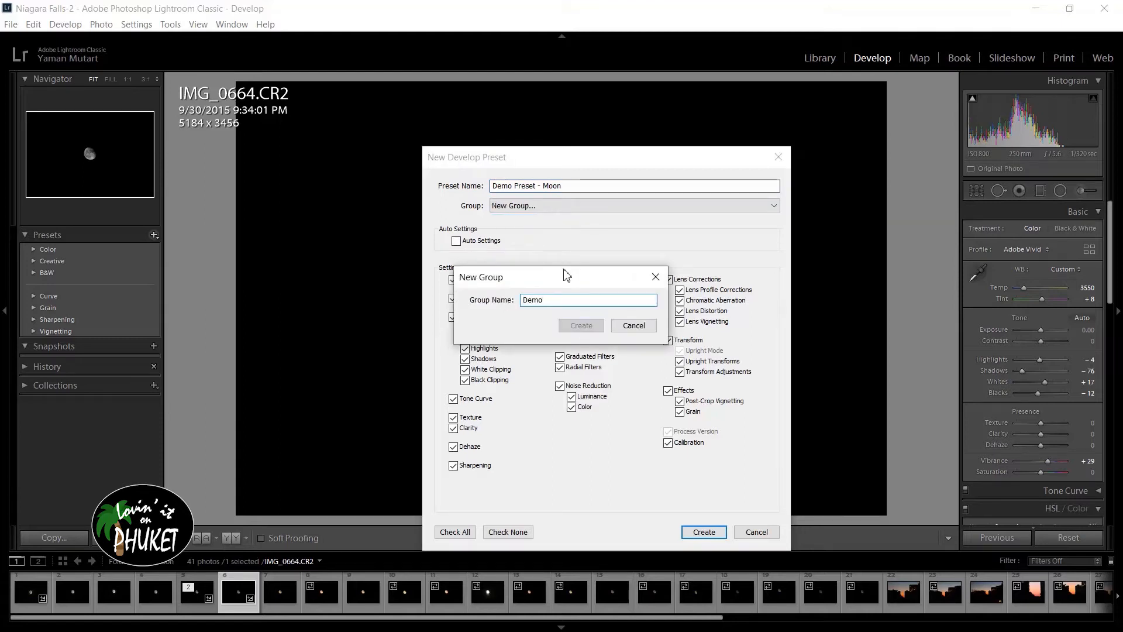
text( Preset Group)
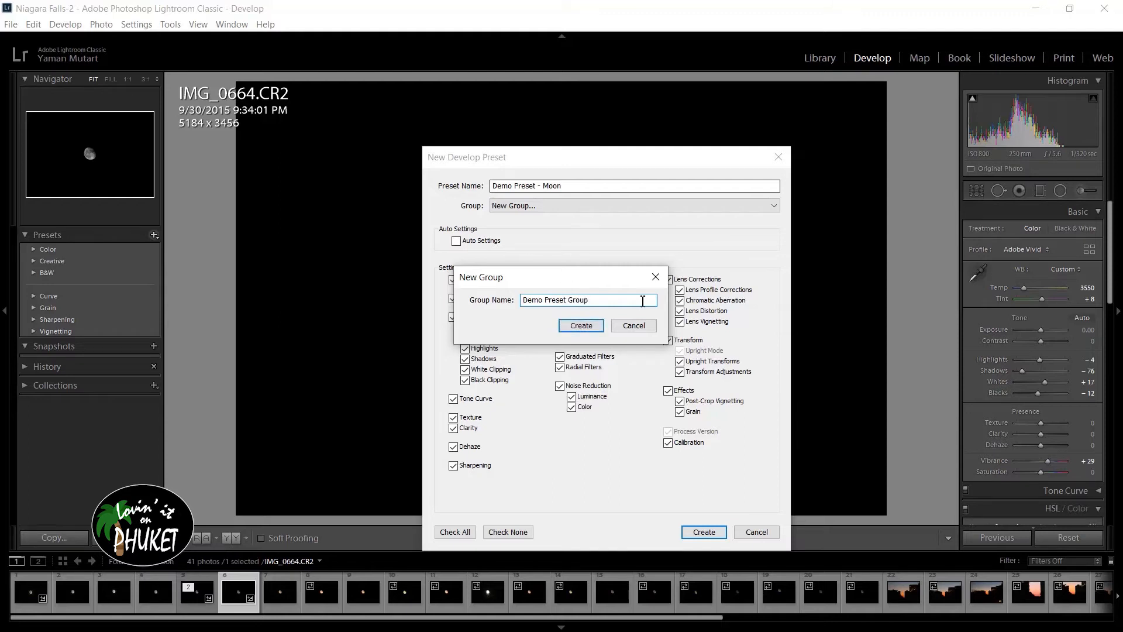
click(574, 328)
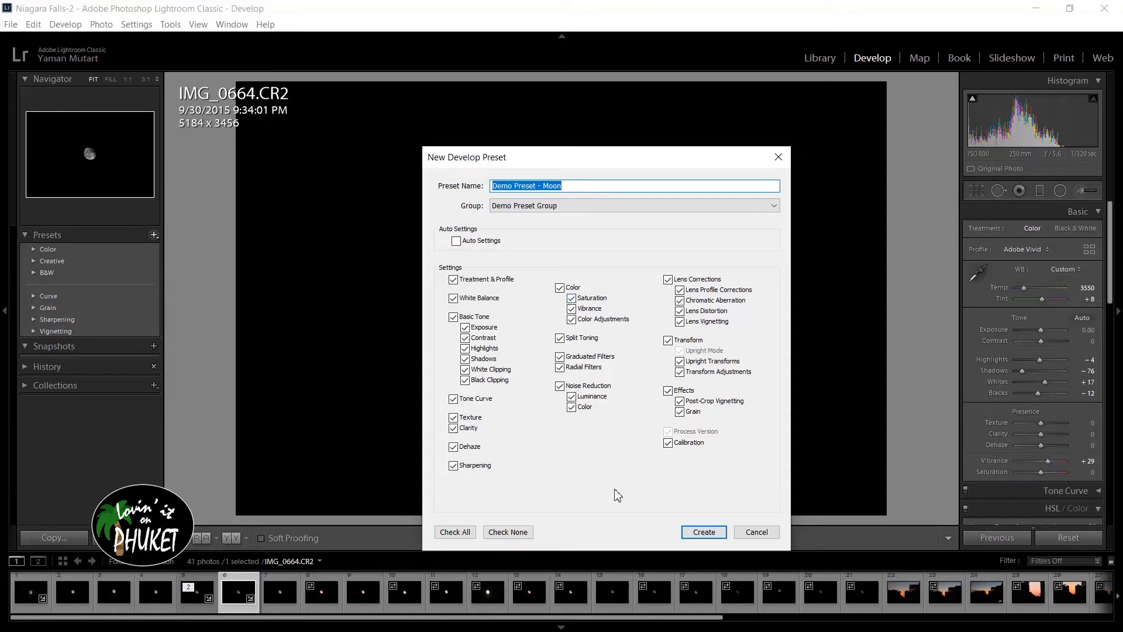
click(697, 533)
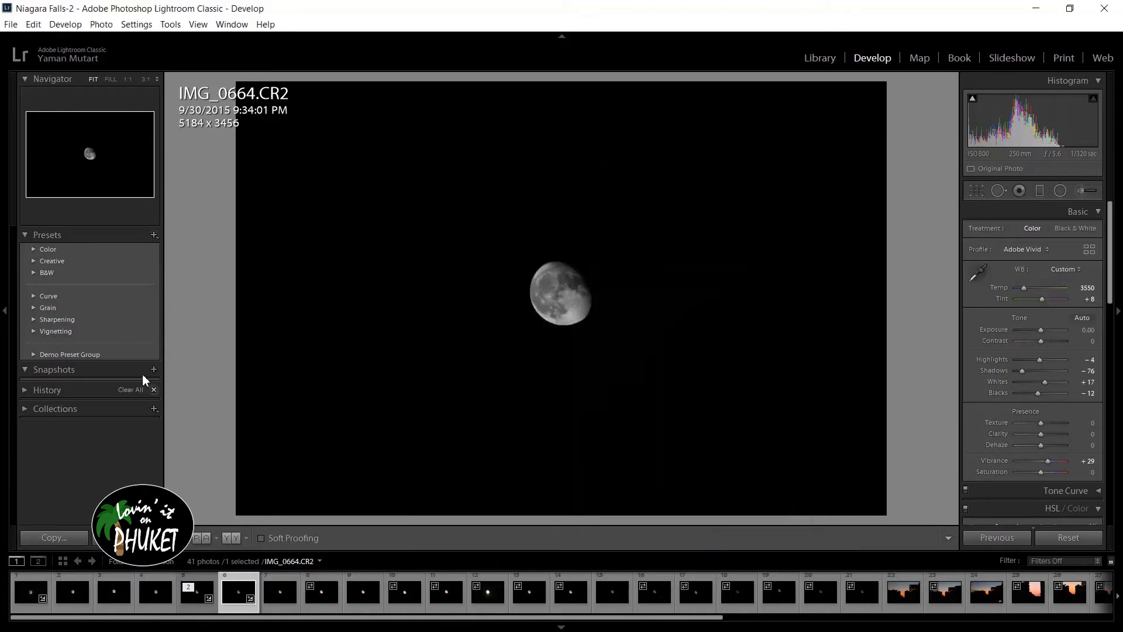
- Apply the "Demo Preset - Moon" preset from Demo Preset Group to IMG_0665.CR2
click(32, 354)
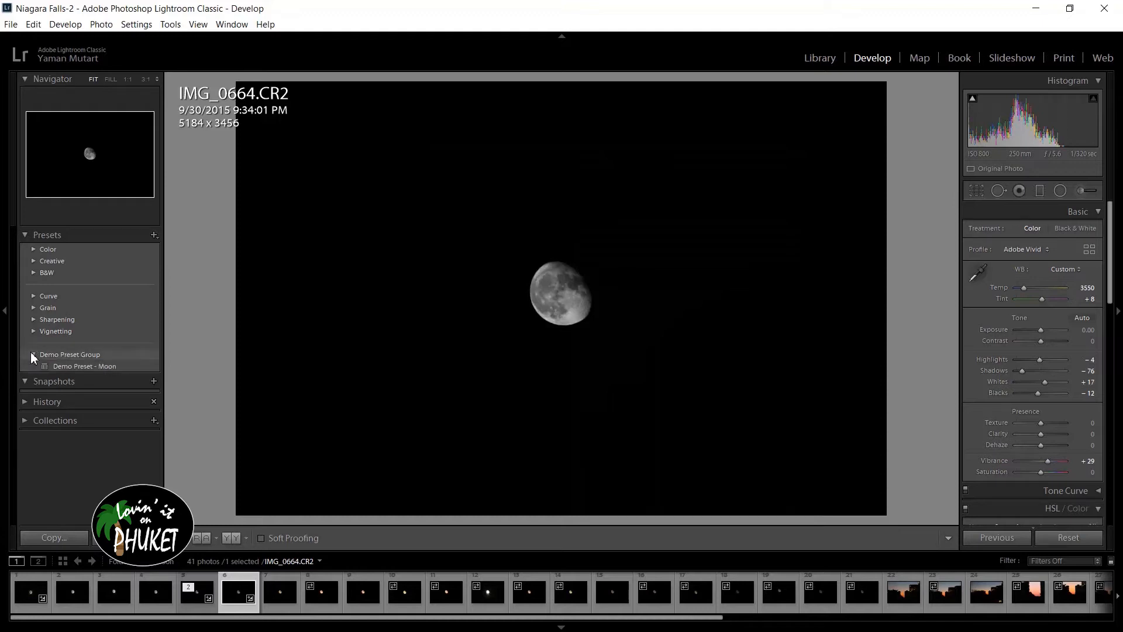
click(282, 597)
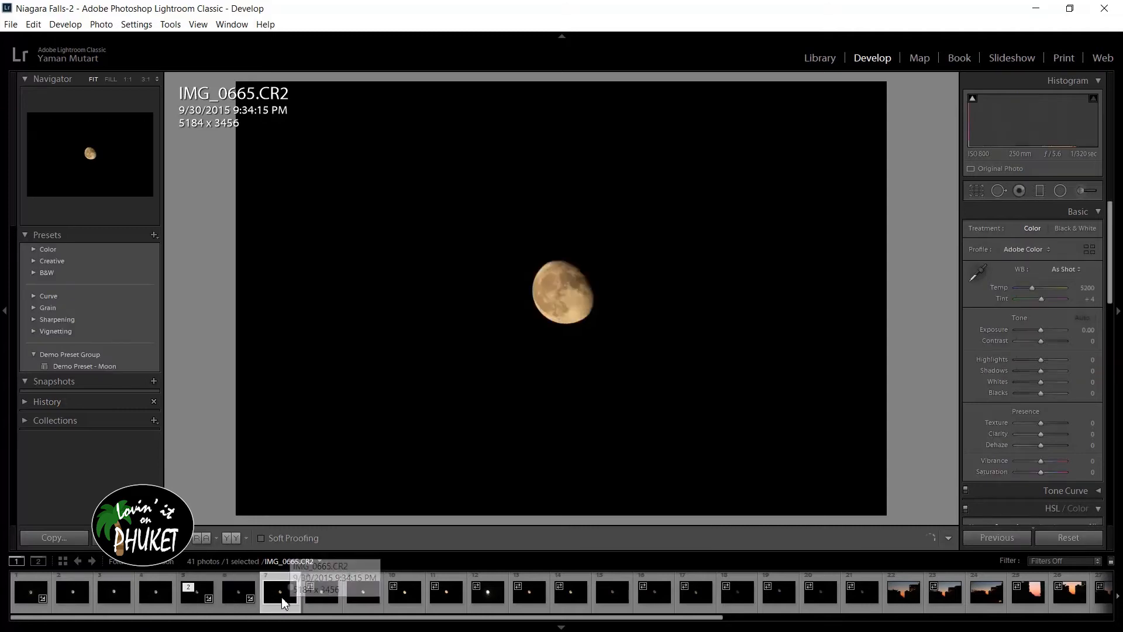
click(86, 366)
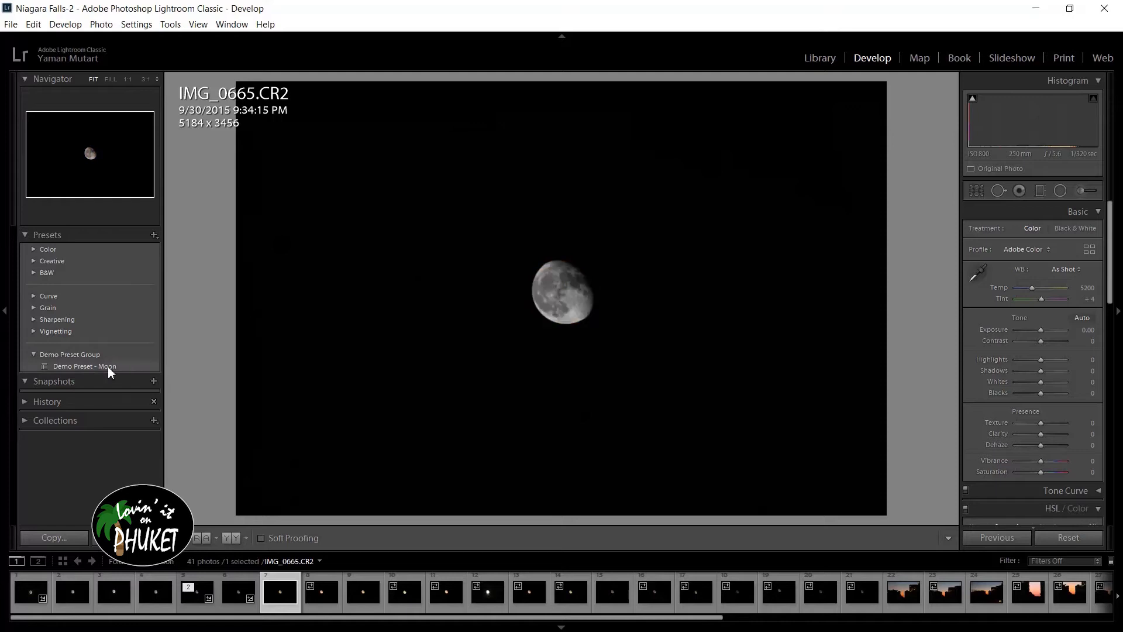
click(102, 365)
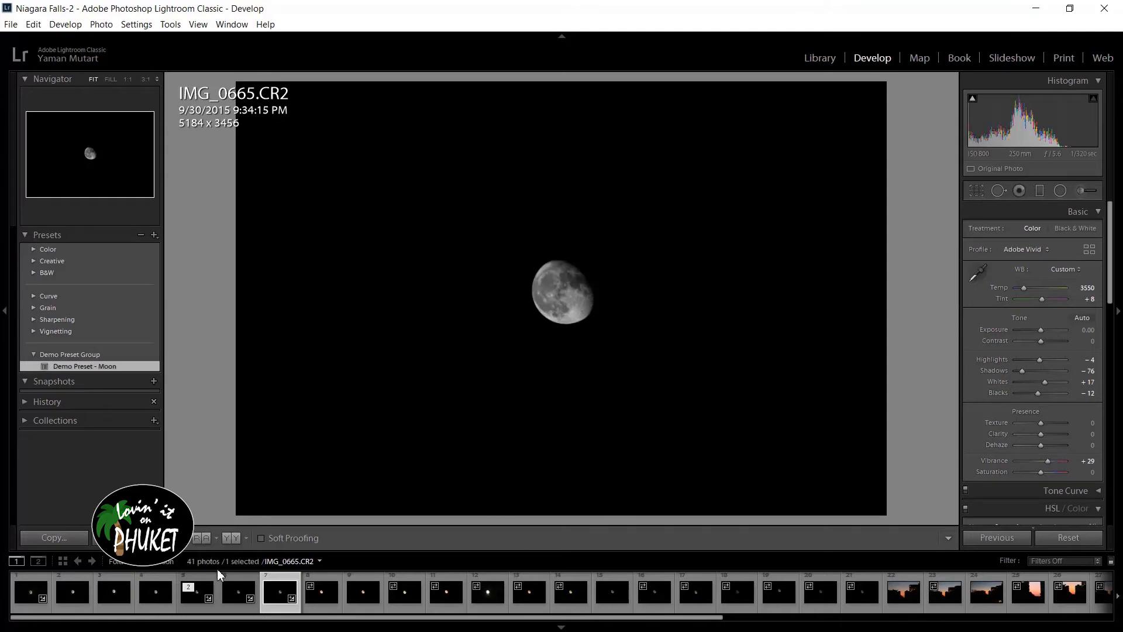
- Copy all develop settings from the edited photo IMG_0664.CR2, including spot removal and crop
click(237, 599)
right_click(237, 603)
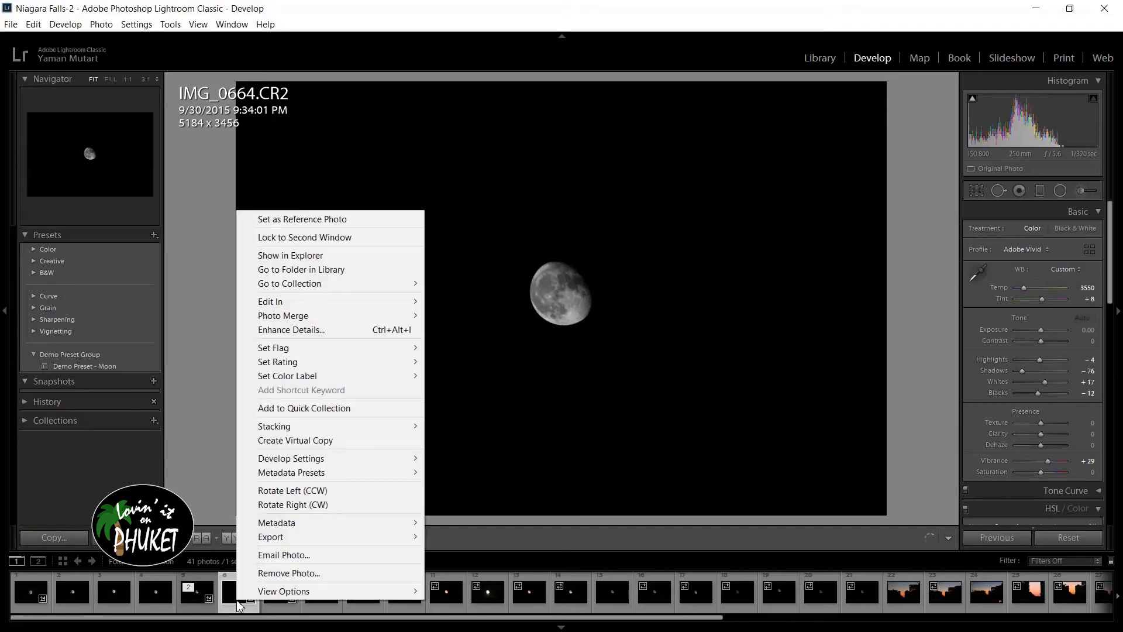
mouse_move(346, 455)
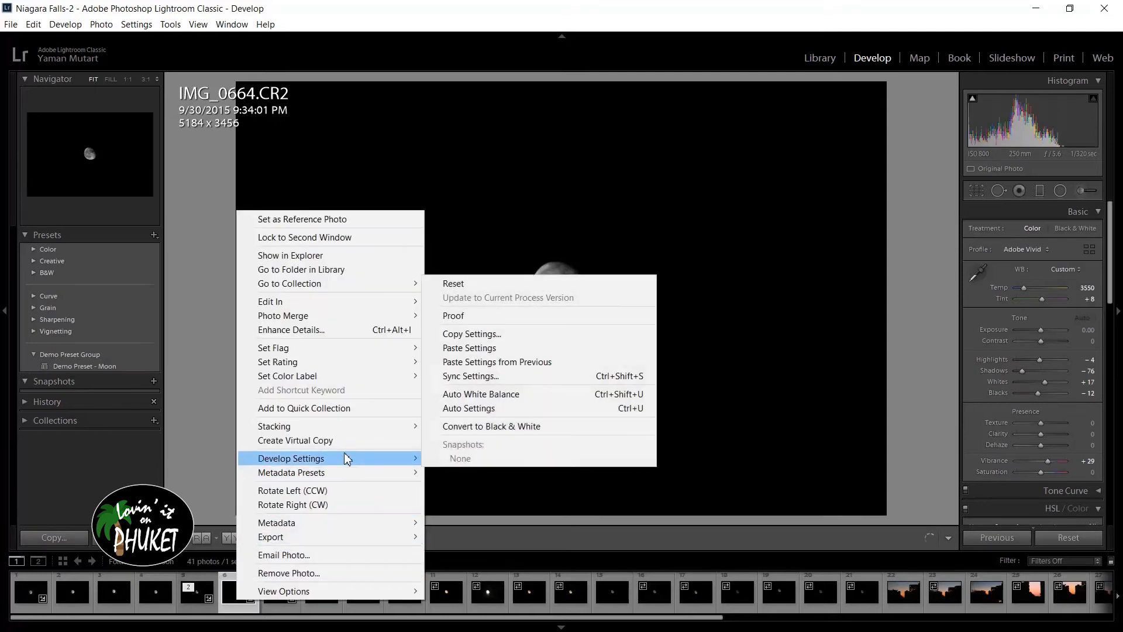
click(499, 334)
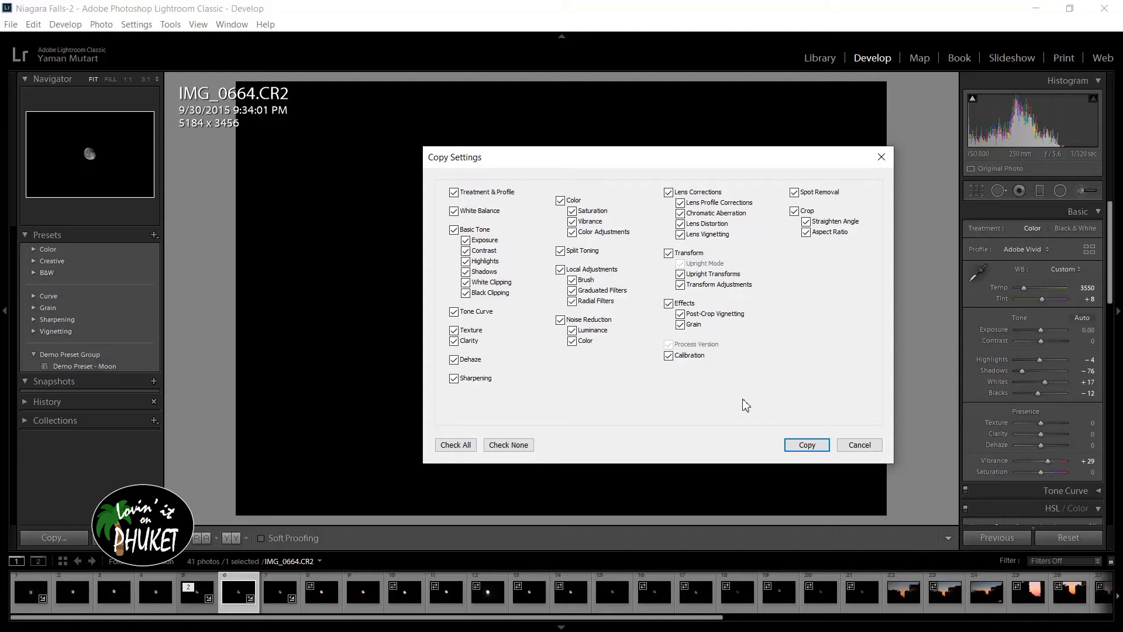
click(799, 446)
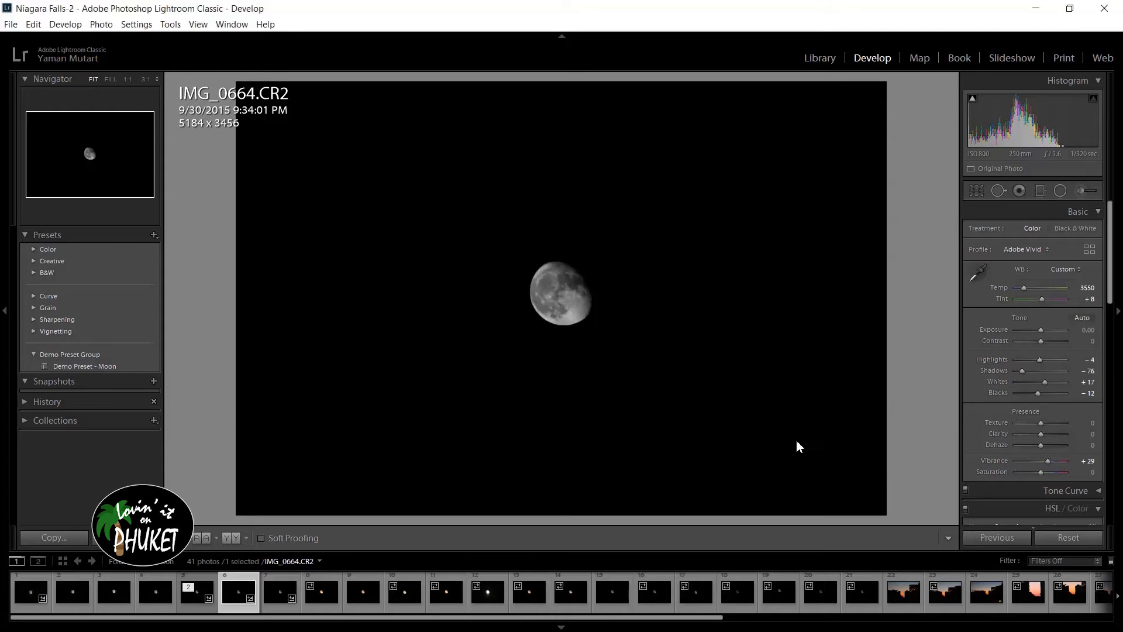
- Paste the copied develop settings onto IMG_0666.CR2
click(317, 601)
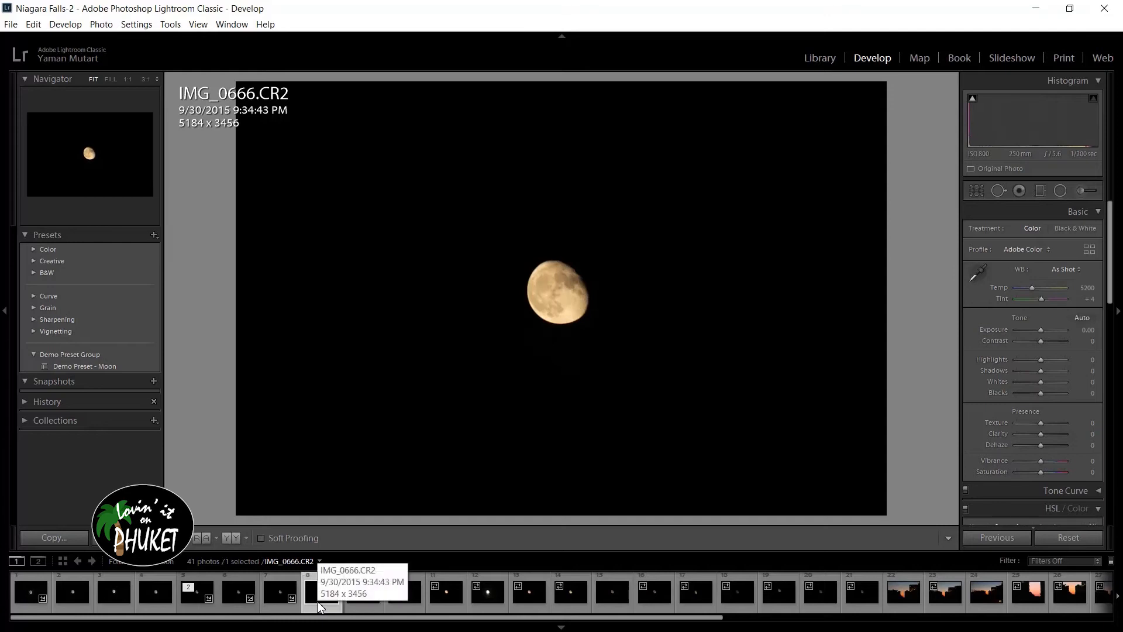
right_click(319, 606)
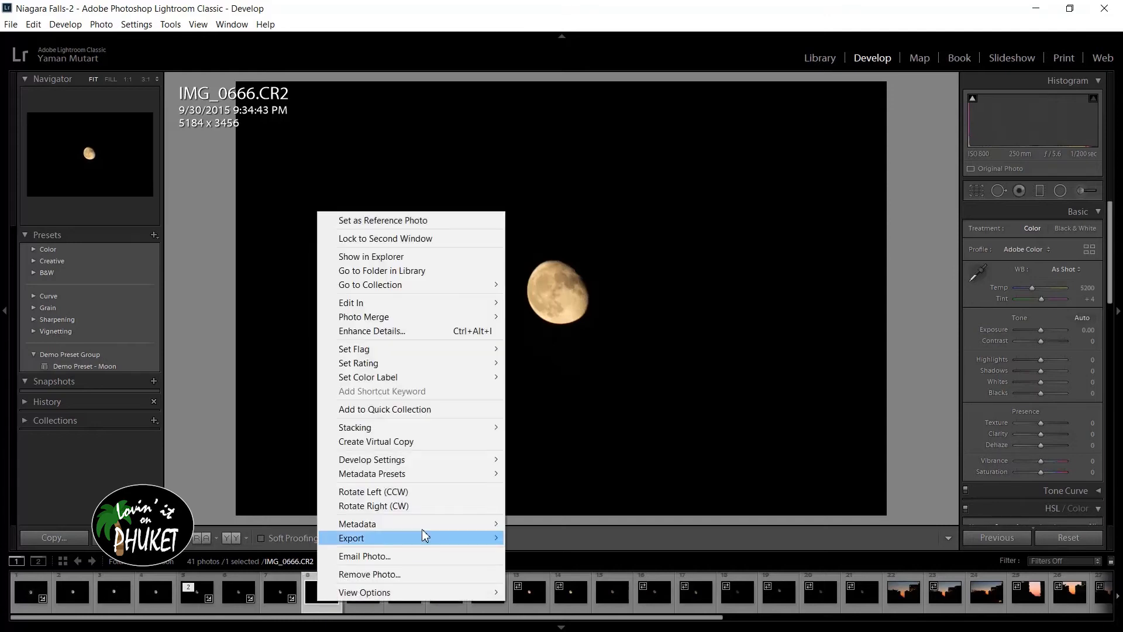
mouse_move(422, 469)
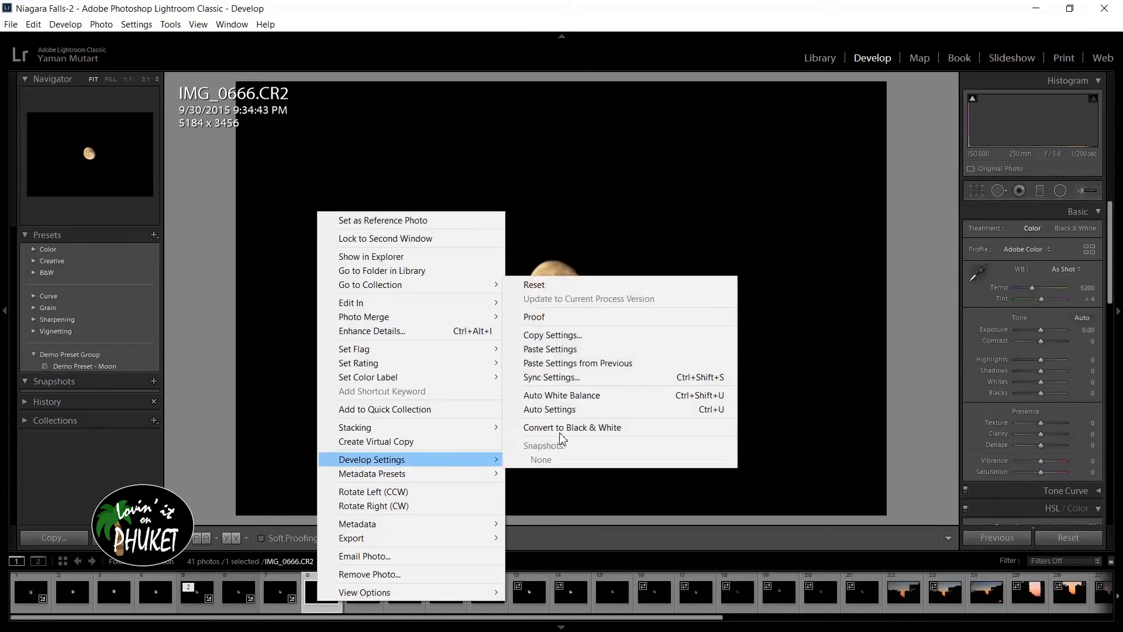
click(591, 355)
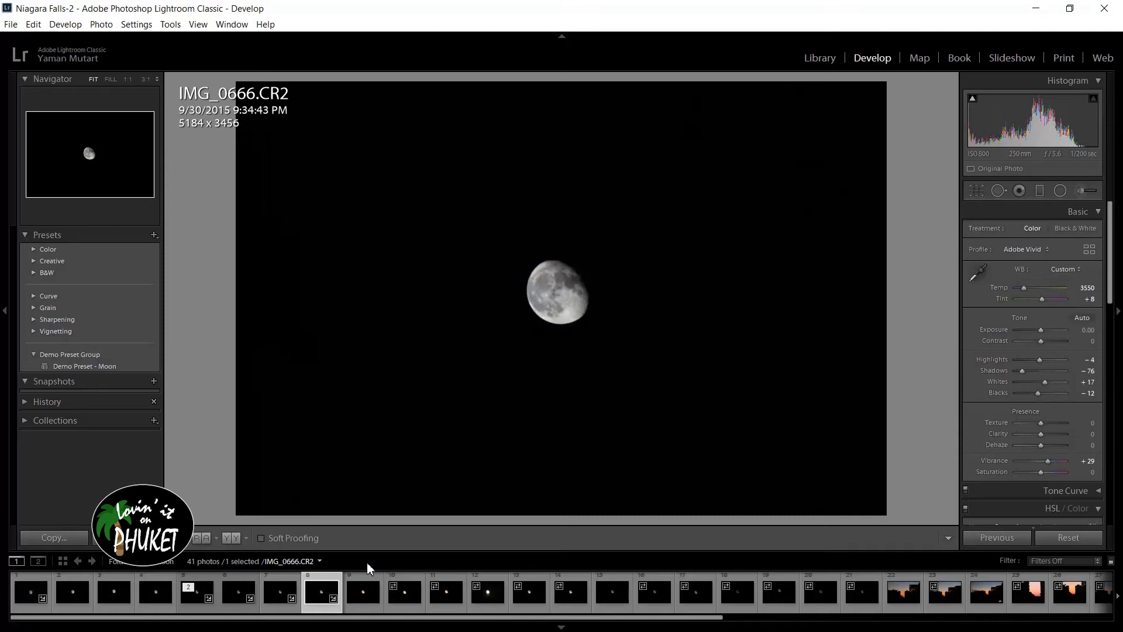
- Try pasting the copied settings onto three selected photos starting at IMG_0667.CR2, compare the first two, and clear the selection
click(364, 592)
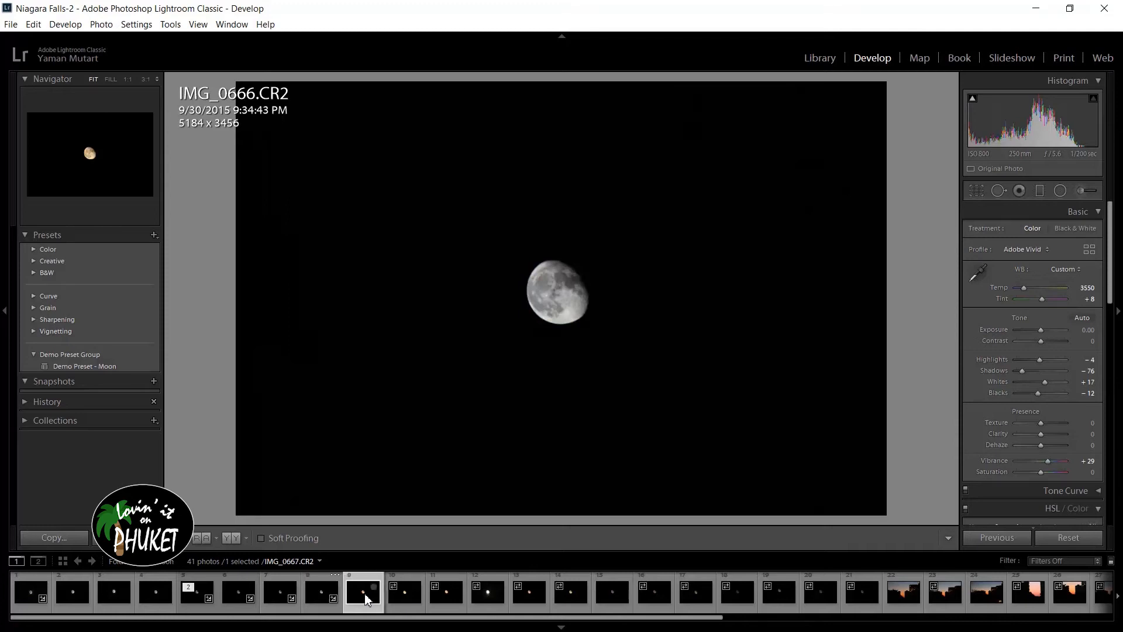
shift+click(450, 592)
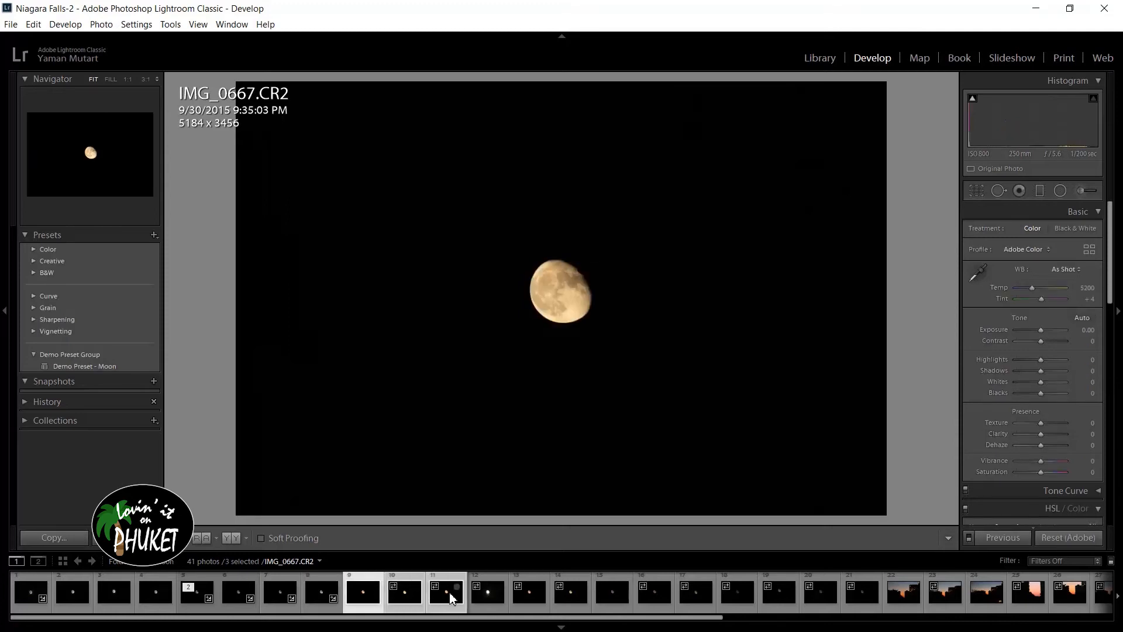
click(396, 603)
key(ctrl+shift+v)
click(361, 601)
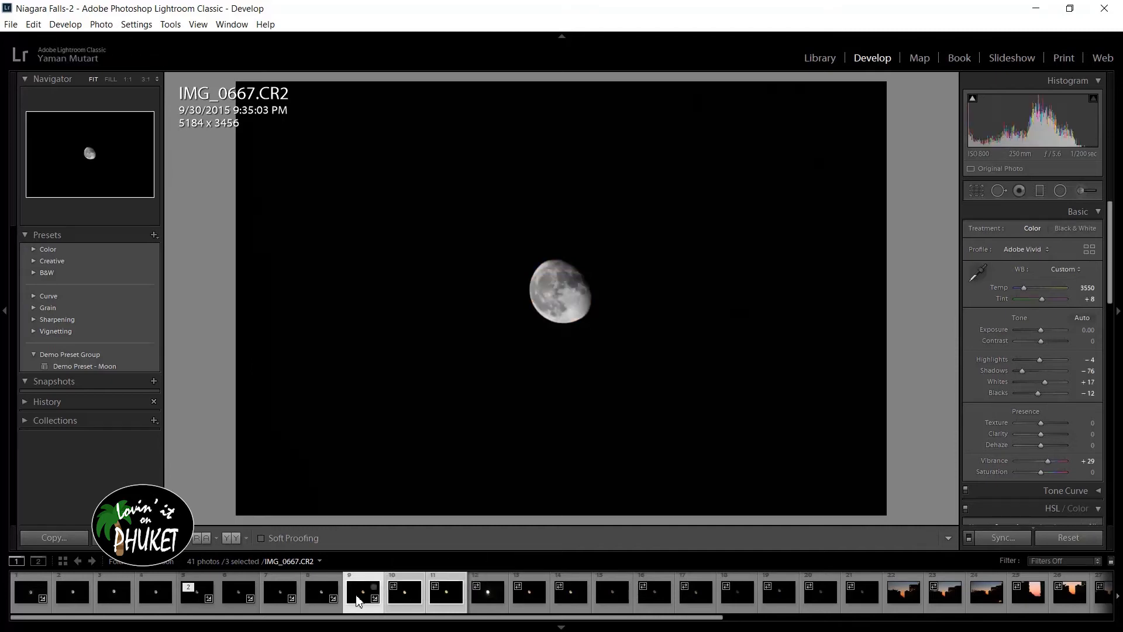
click(404, 603)
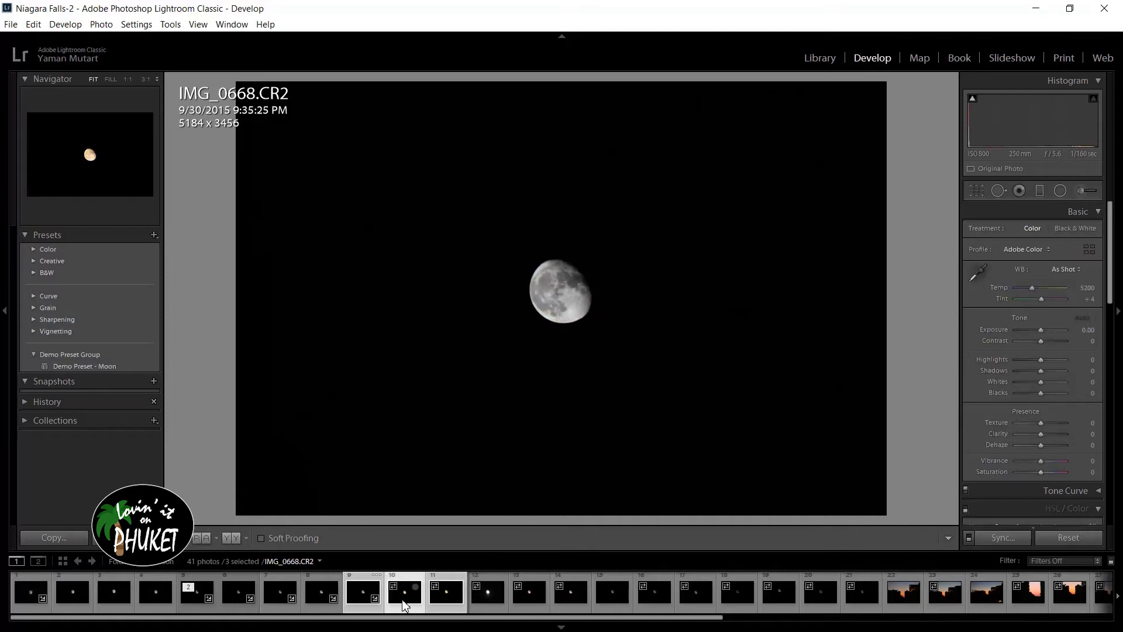
click(361, 600)
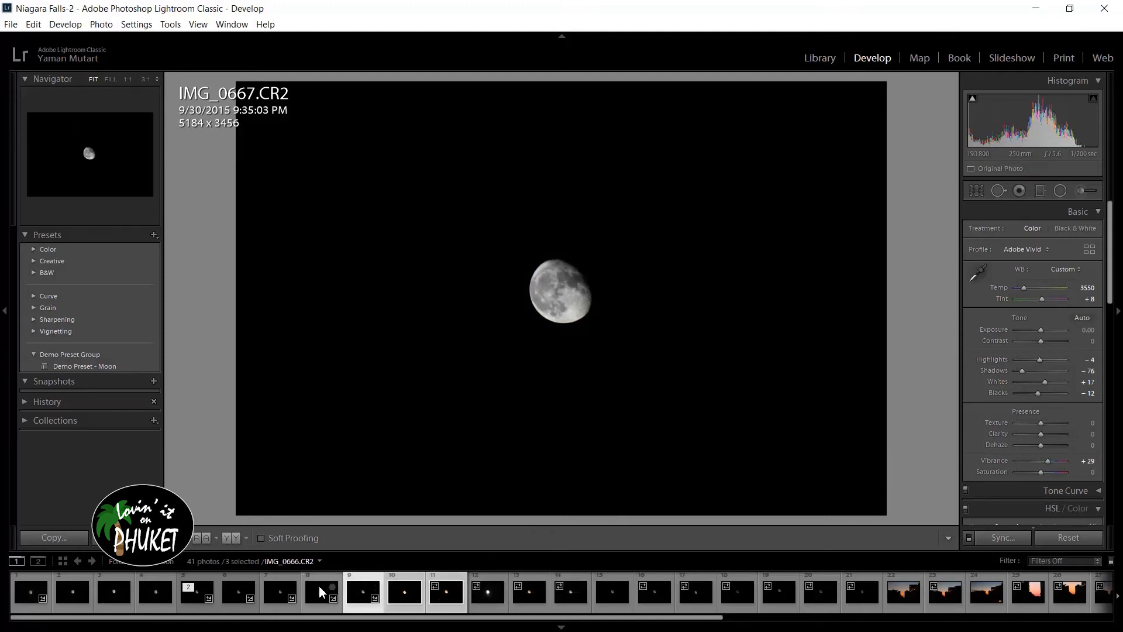
key(ctrl+d)
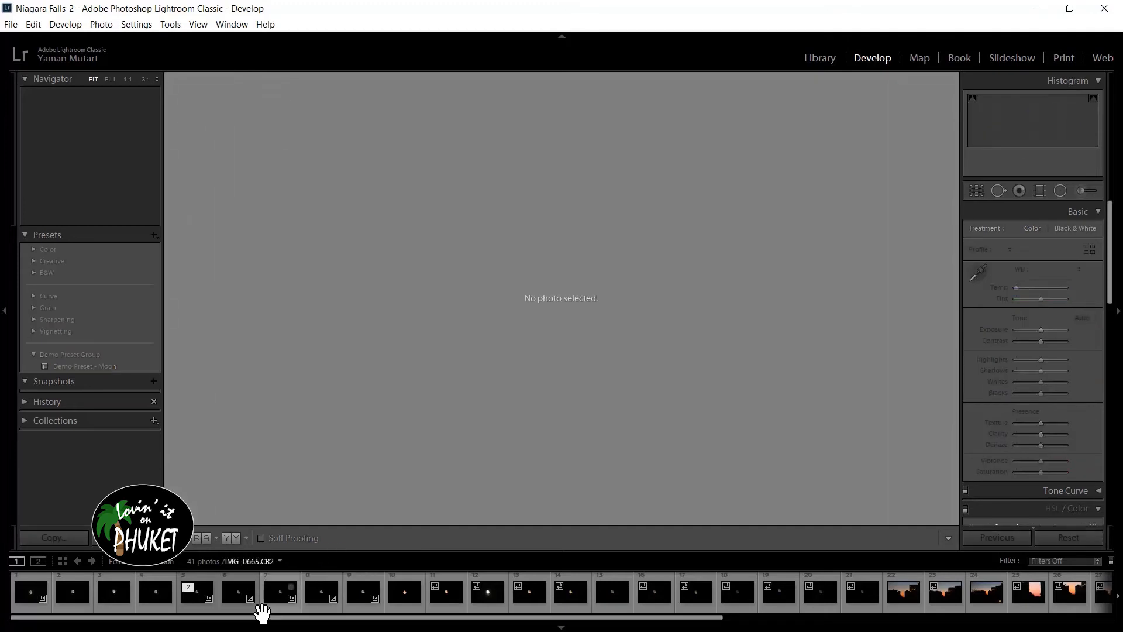
click(233, 599)
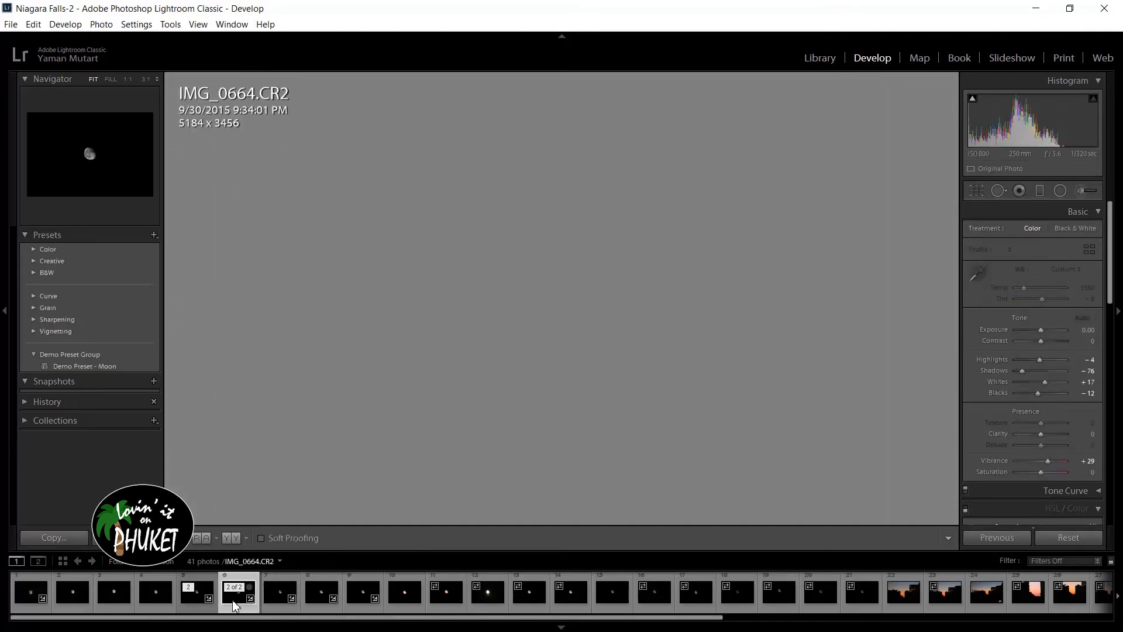
shift+click(869, 598)
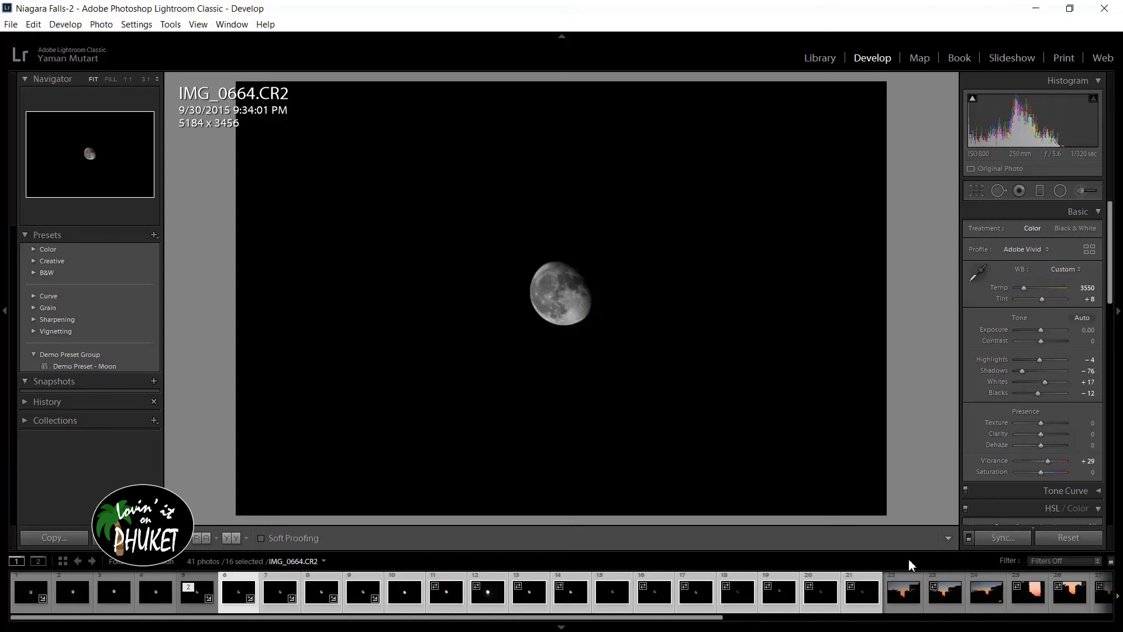
key(ctrl+d)
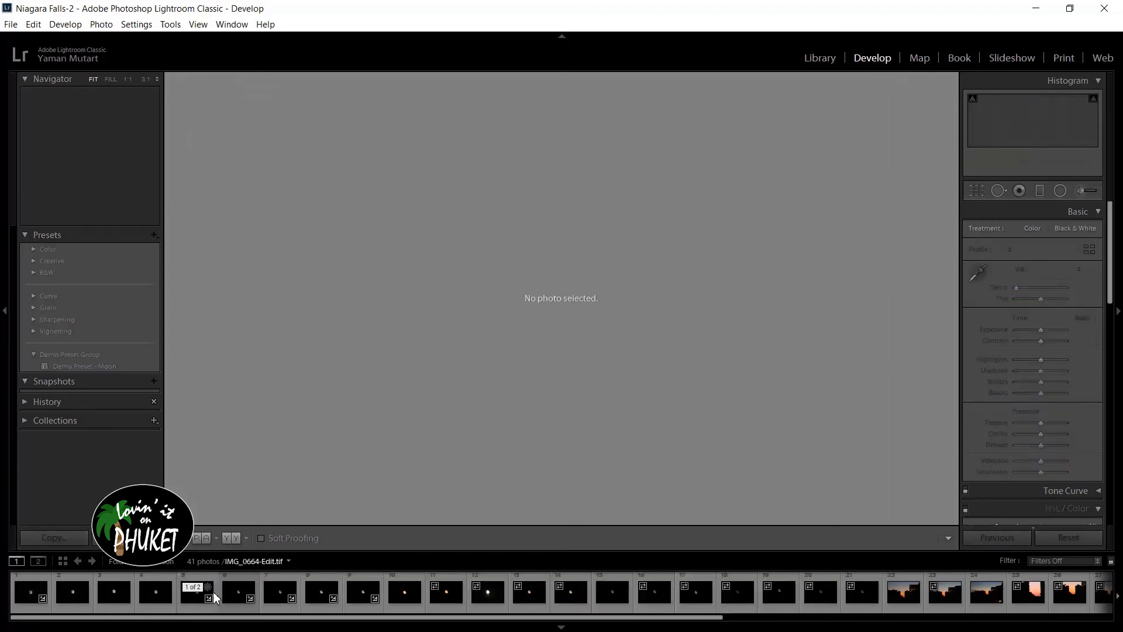
- Synchronize all develop settings from IMG_0664.CR2 to the following photos through IMG_0673.CR2, including spot removal and crop
click(237, 599)
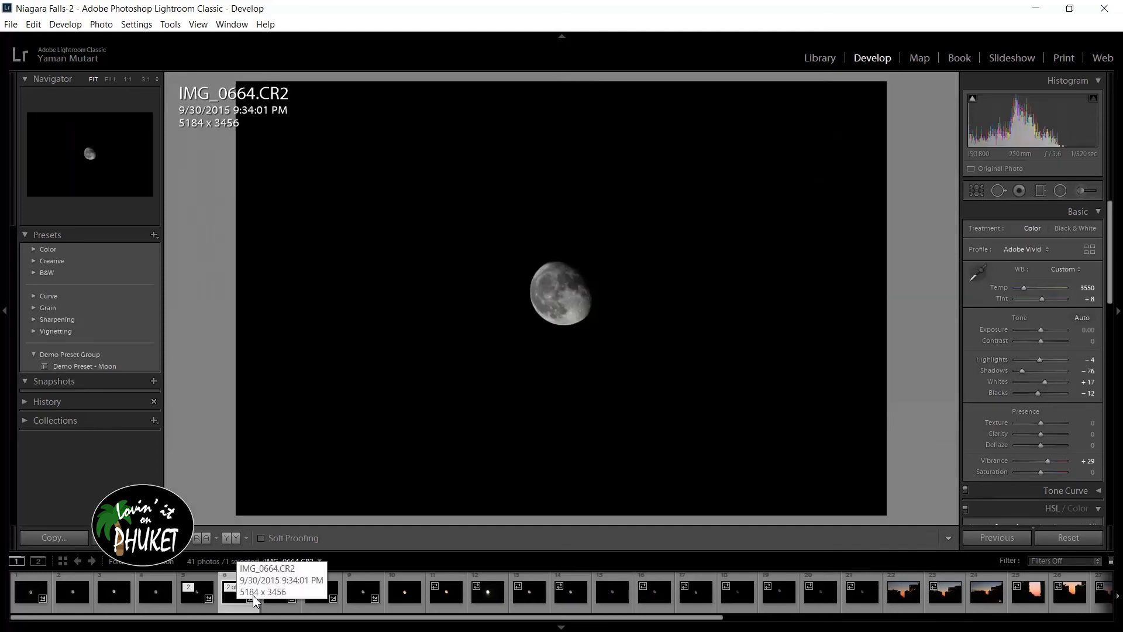
shift+click(614, 595)
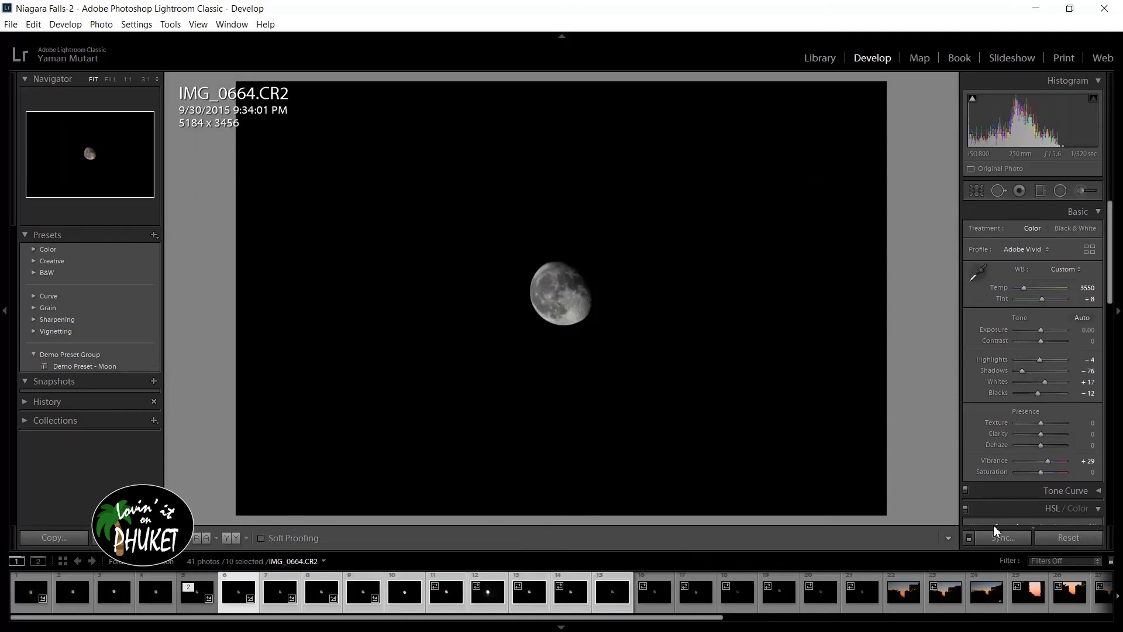
click(988, 540)
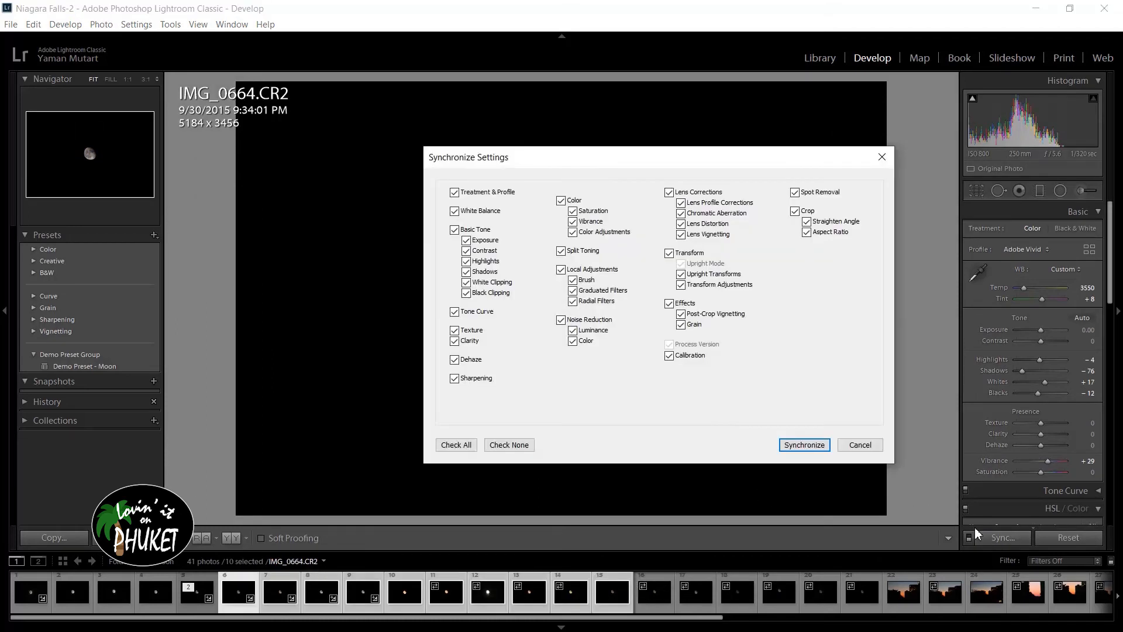
click(802, 446)
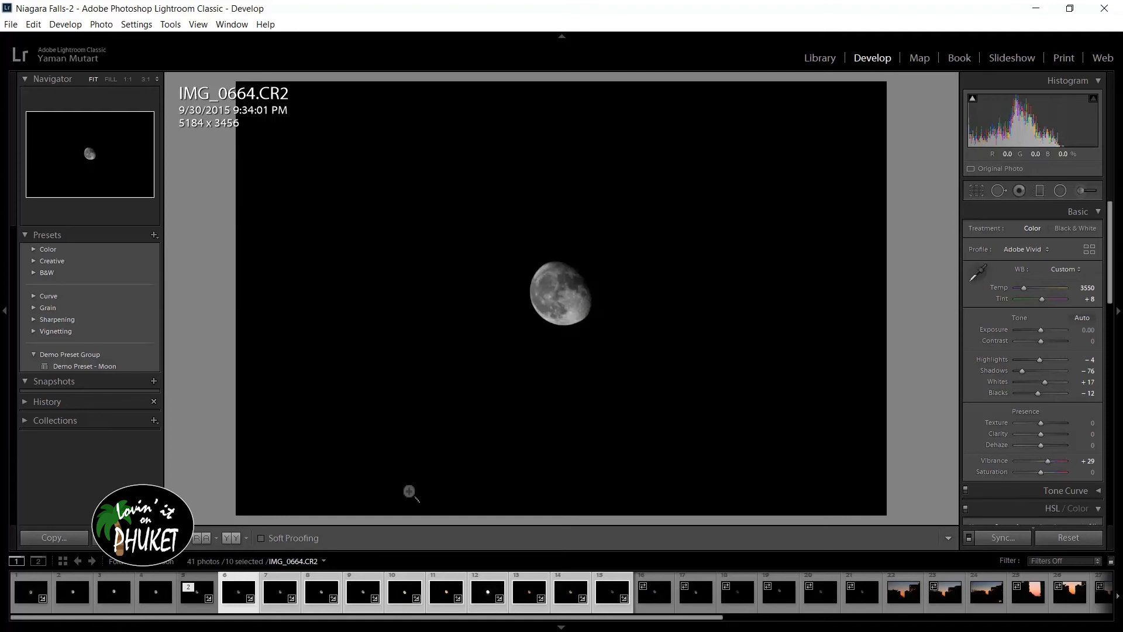
- Examine the synchronized photos from IMG_0671.CR2 to IMG_0673.CR2 one at a time and compare them with the unedited IMG_0674.CR2
click(528, 602)
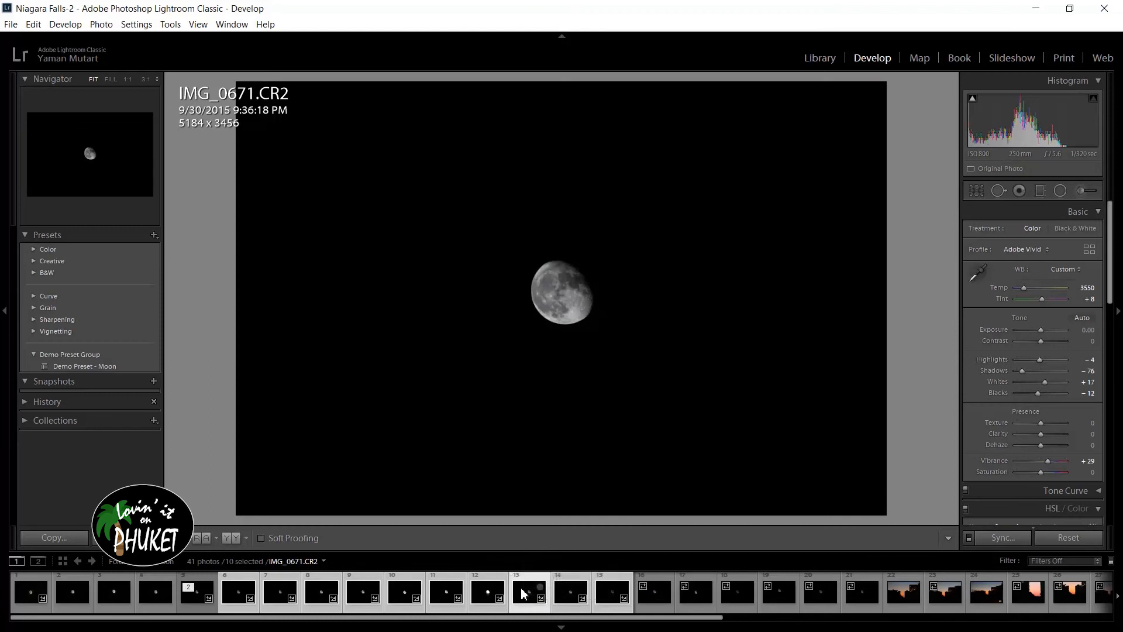
key(ctrl+d)
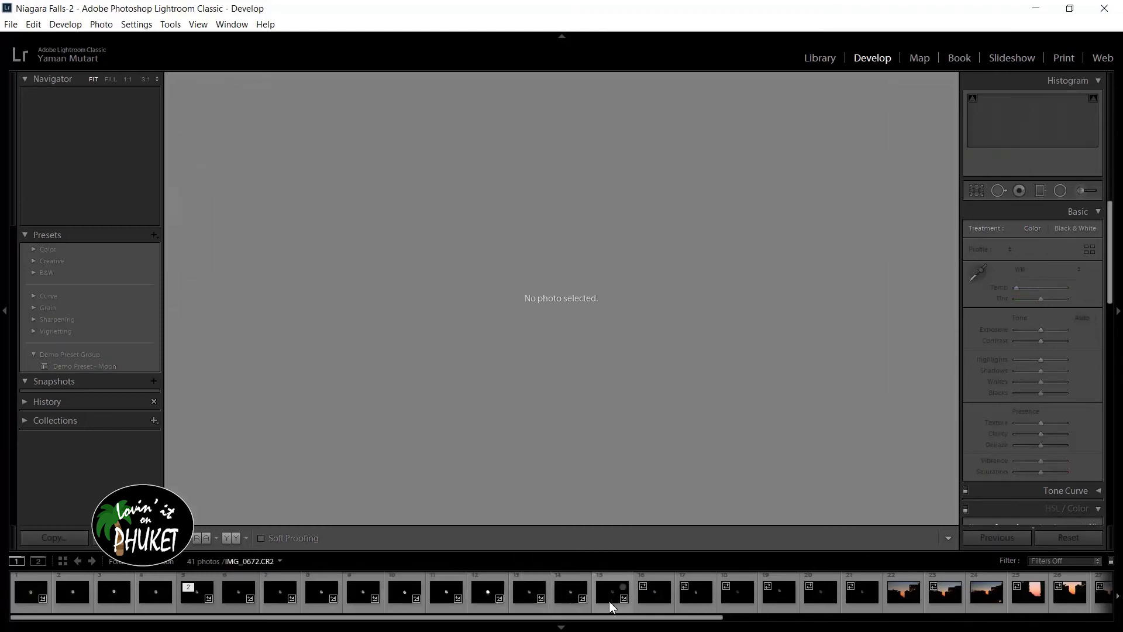
click(609, 601)
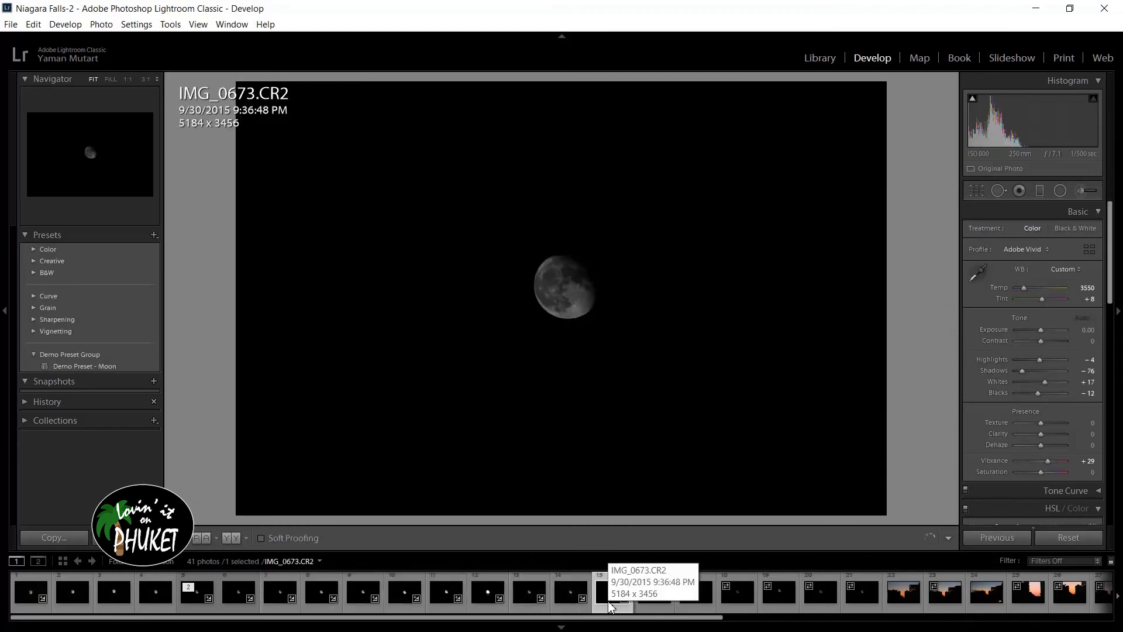
key(Right)
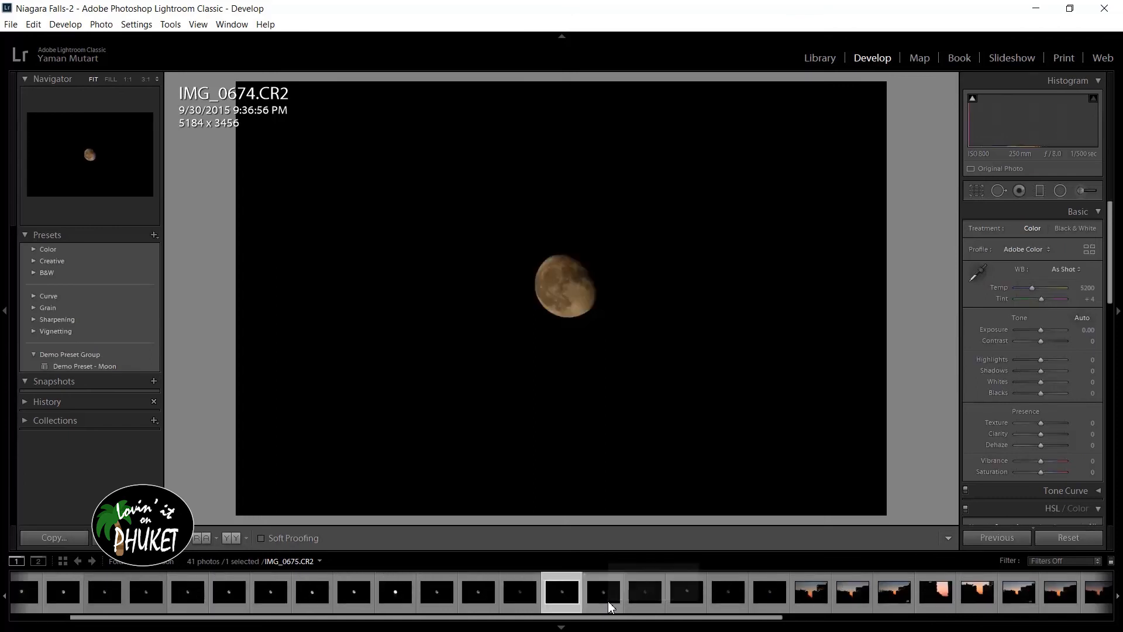
key(Left)
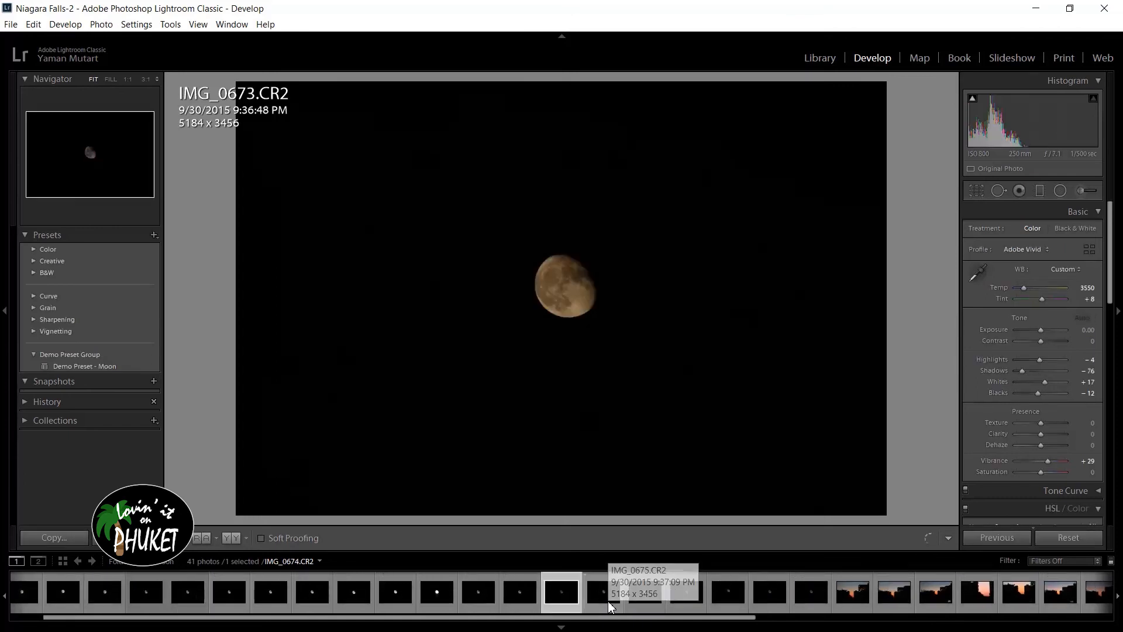
key(Left)
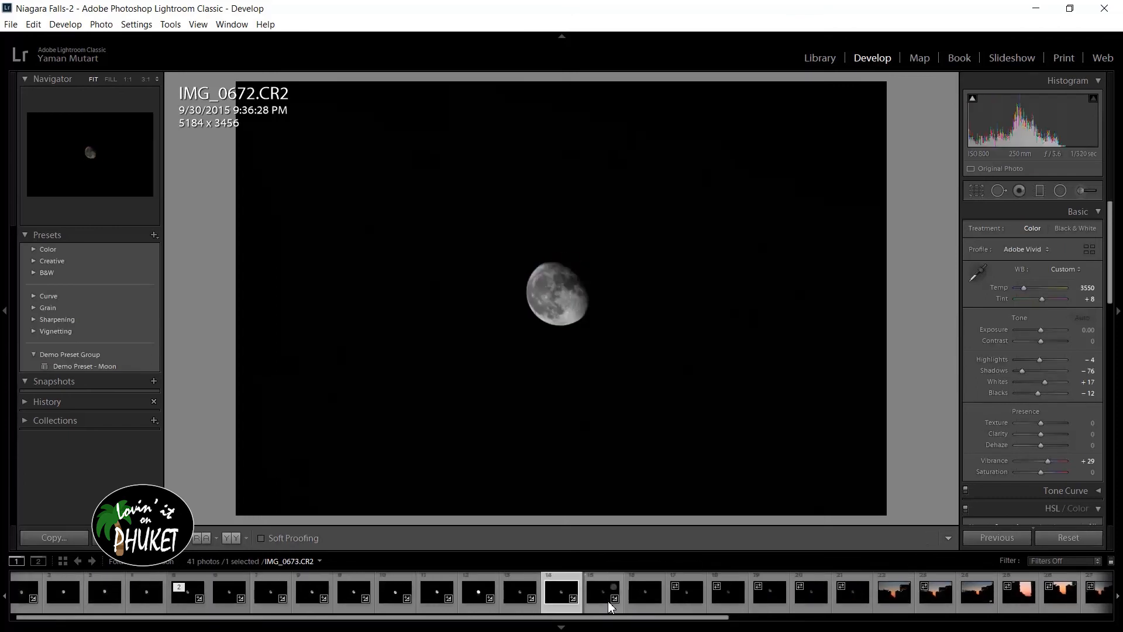
key(Left)
- Reset all develop settings of the overexposed IMG_0670.CR2 and review the preceding photos back to IMG_0667.CR2
key(Left)
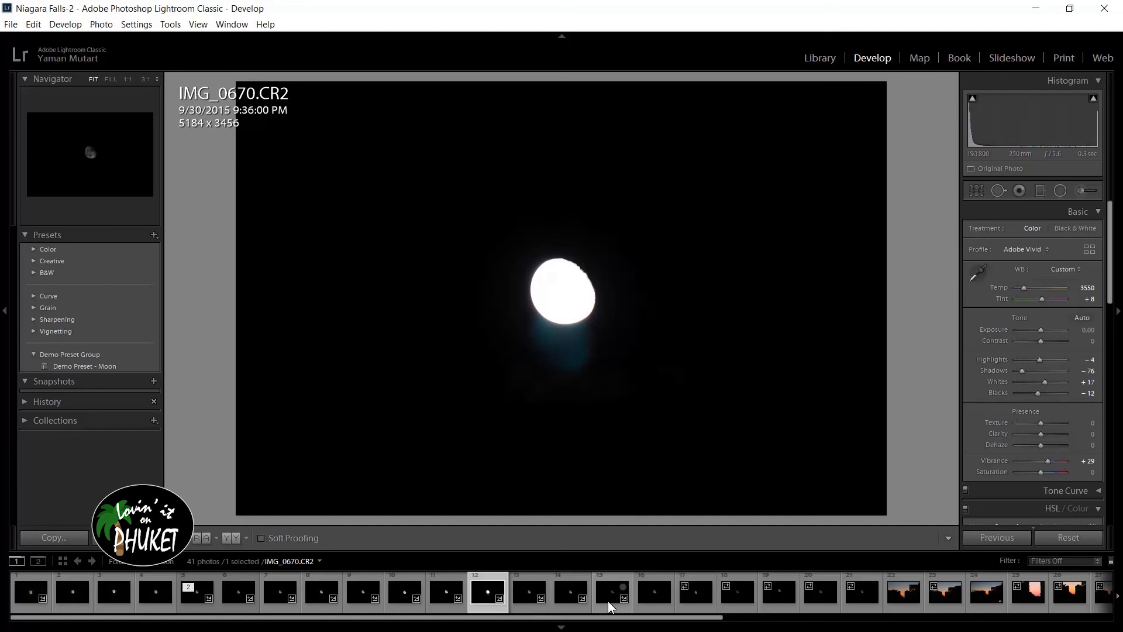
click(1059, 539)
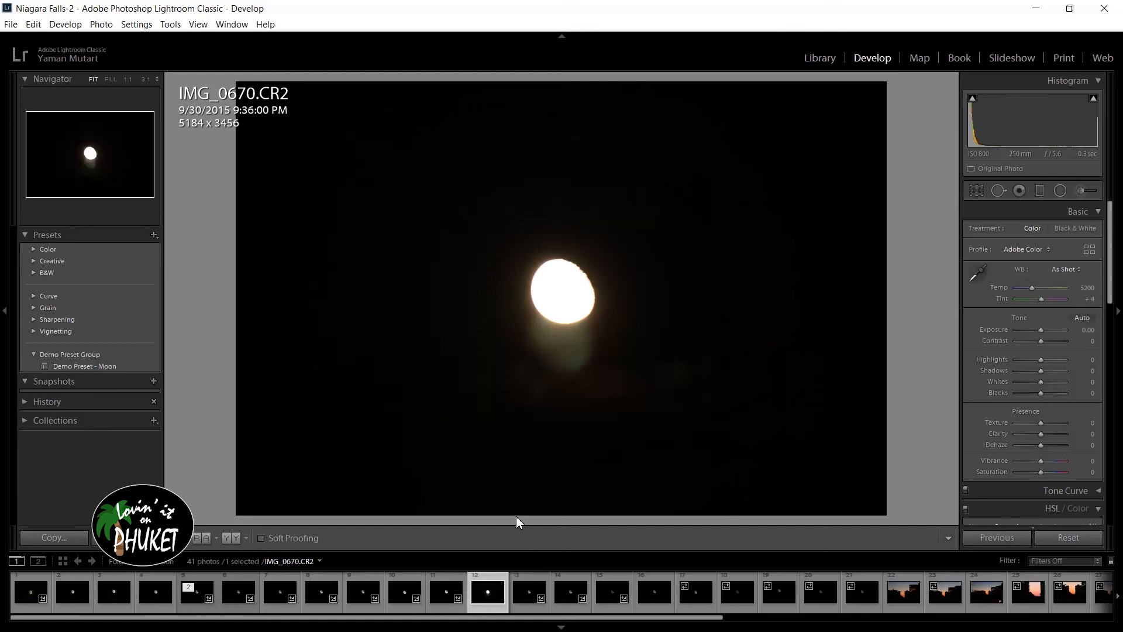
key(Left)
key(Left)
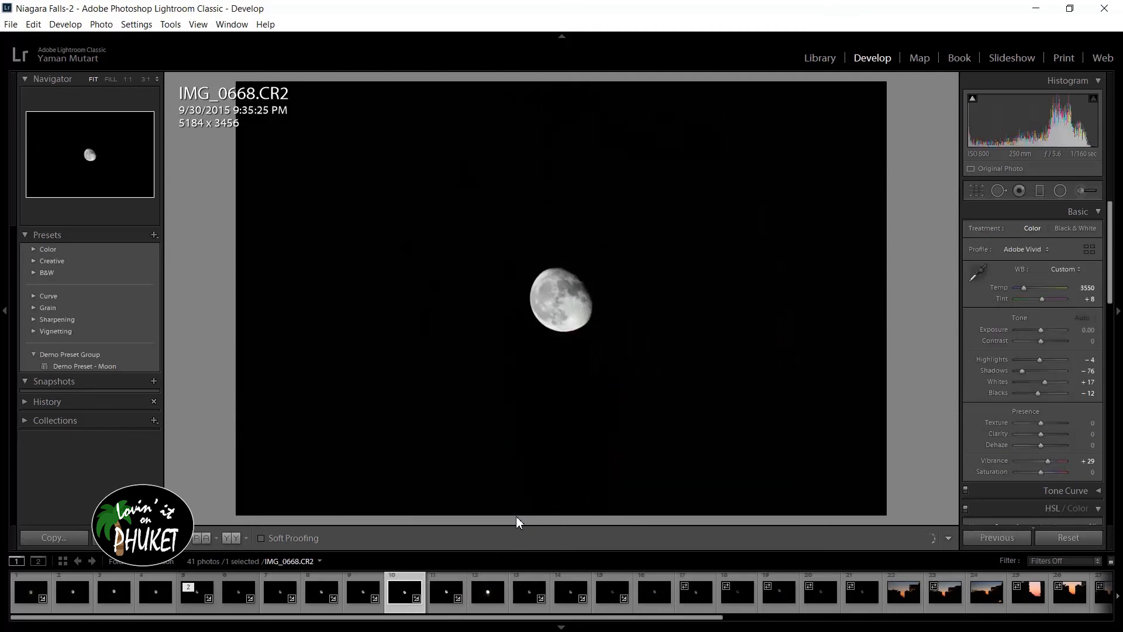
key(Left)
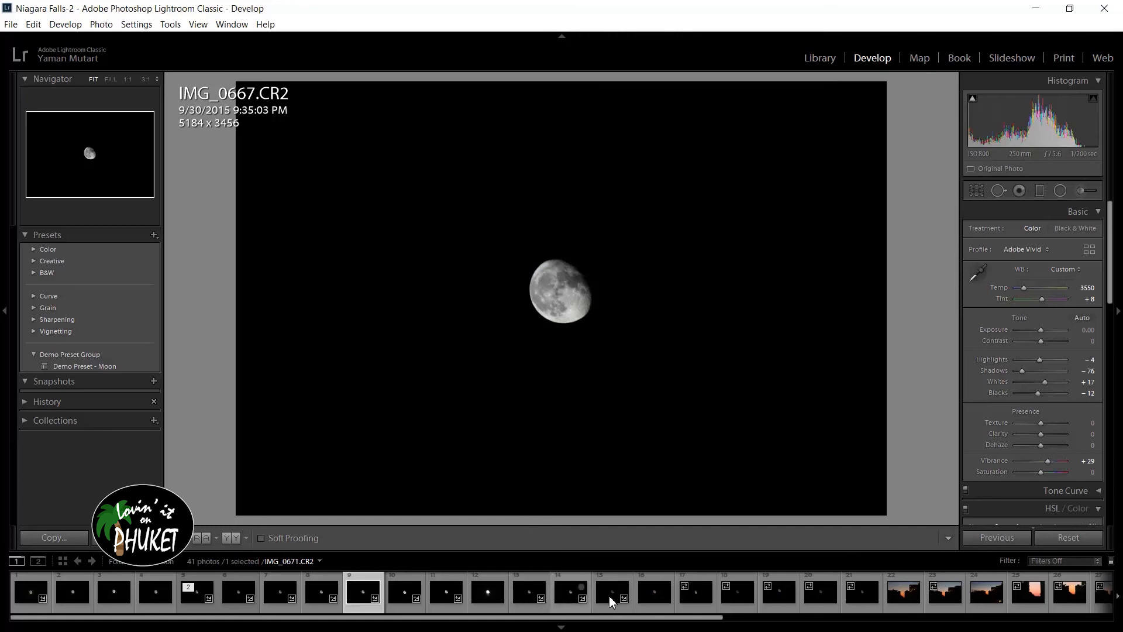
- Apply the "Demo Preset - Moon" preset to IMG_0674.CR2 and raise its exposure to +1.43
click(651, 596)
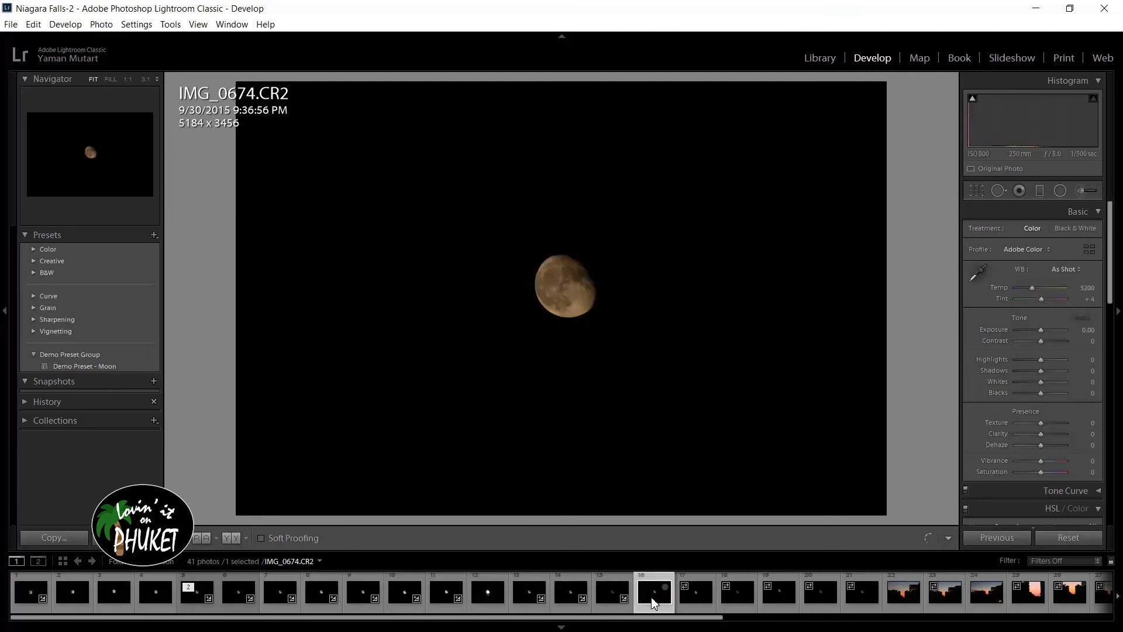
click(100, 366)
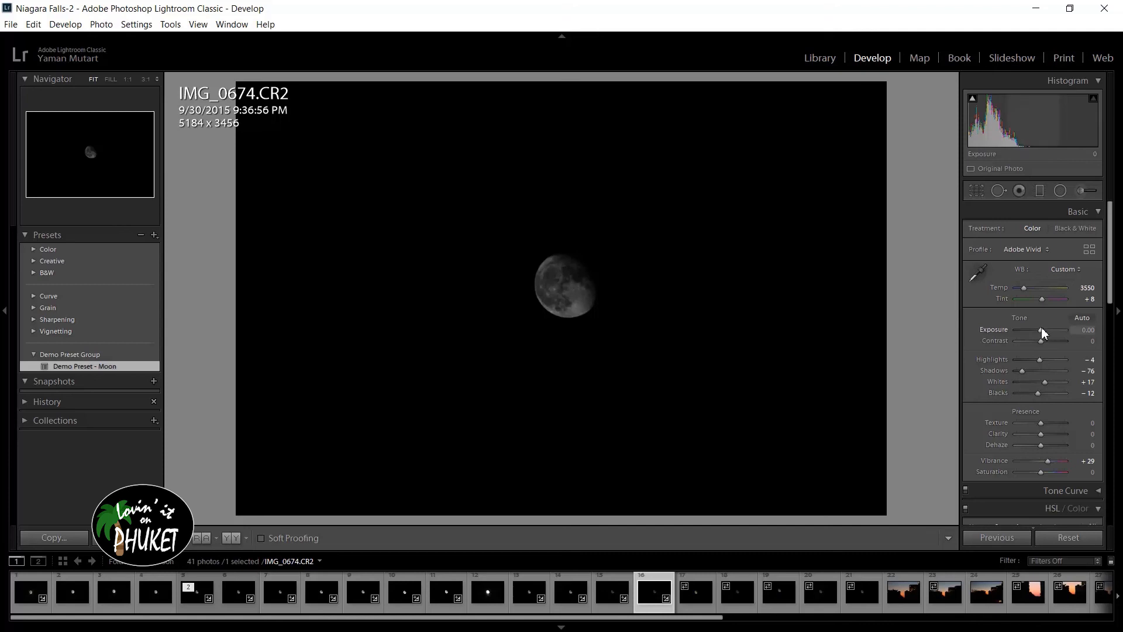
drag(1042, 328, 1048, 331)
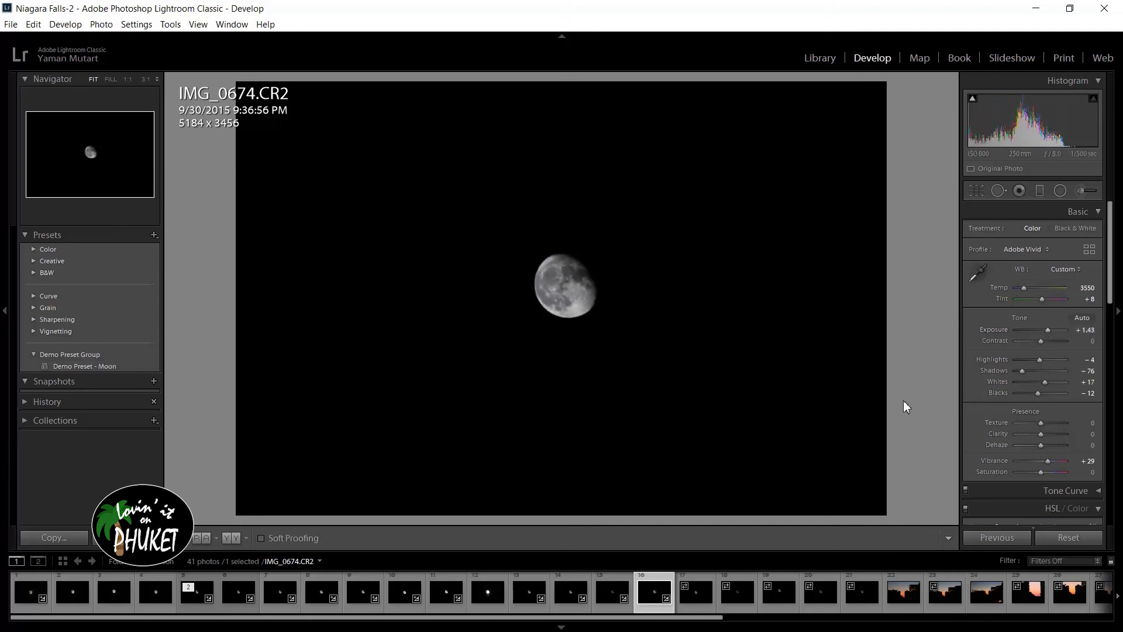
- Reapply the "Demo Preset - Moon" preset to IMG_0674.CR2, set its exposure to +1.19, and view IMG_0671.CR2 for comparison
click(96, 366)
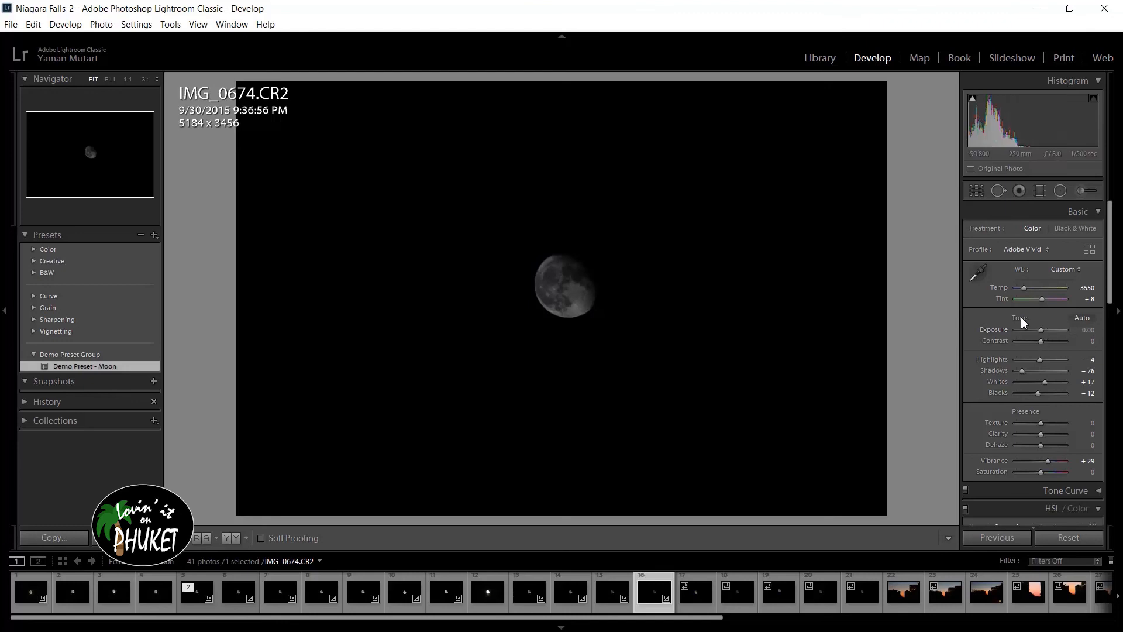
mouse_move(1044, 331)
mouse_down()
mouse_move(1057, 329)
mouse_move(1028, 335)
mouse_move(1050, 334)
mouse_up()
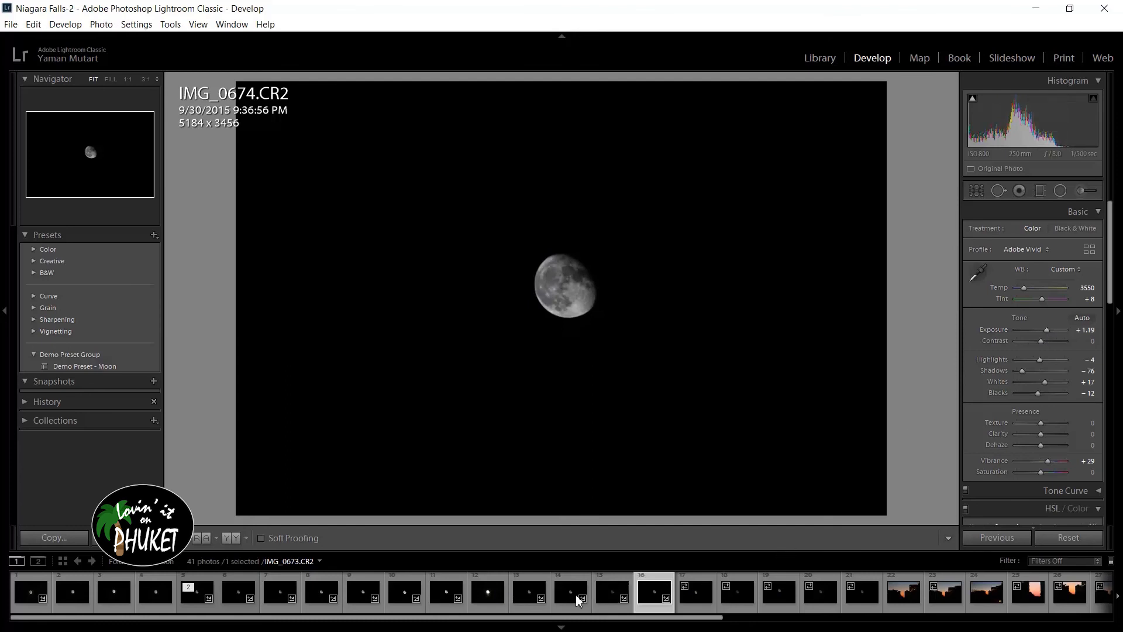
click(528, 598)
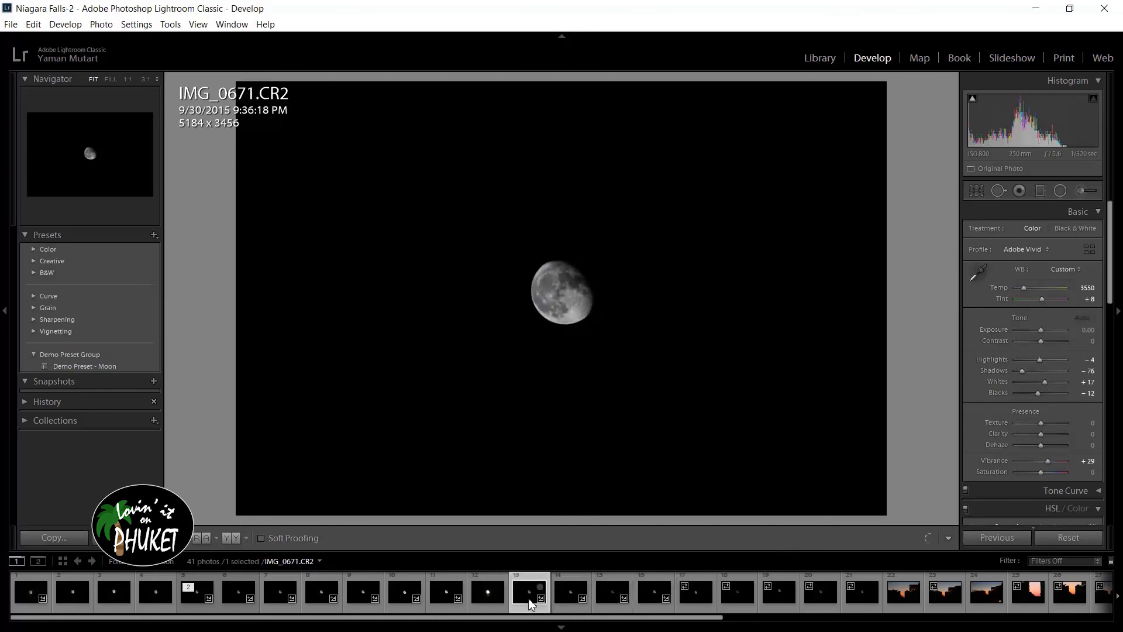